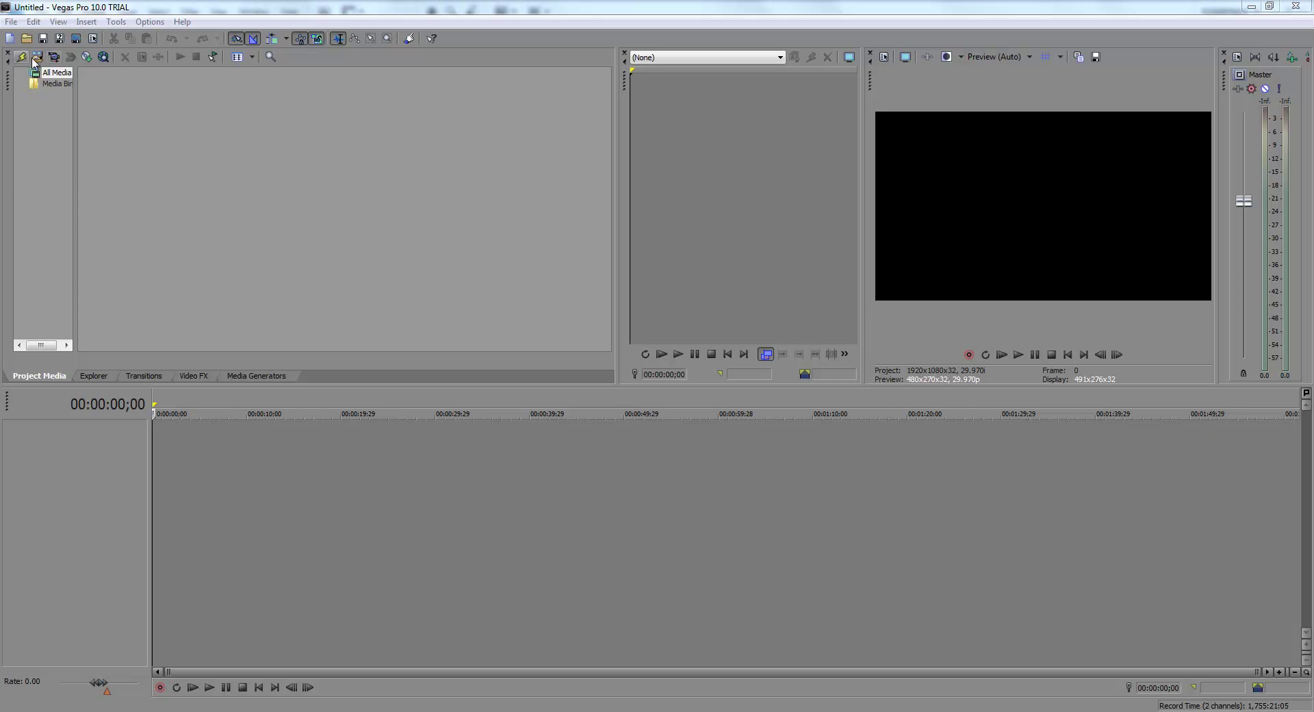
Step: Widen the preview pane and browse the media import dialog to C:\Fraps\Movies
drag(863, 199, 747, 197)
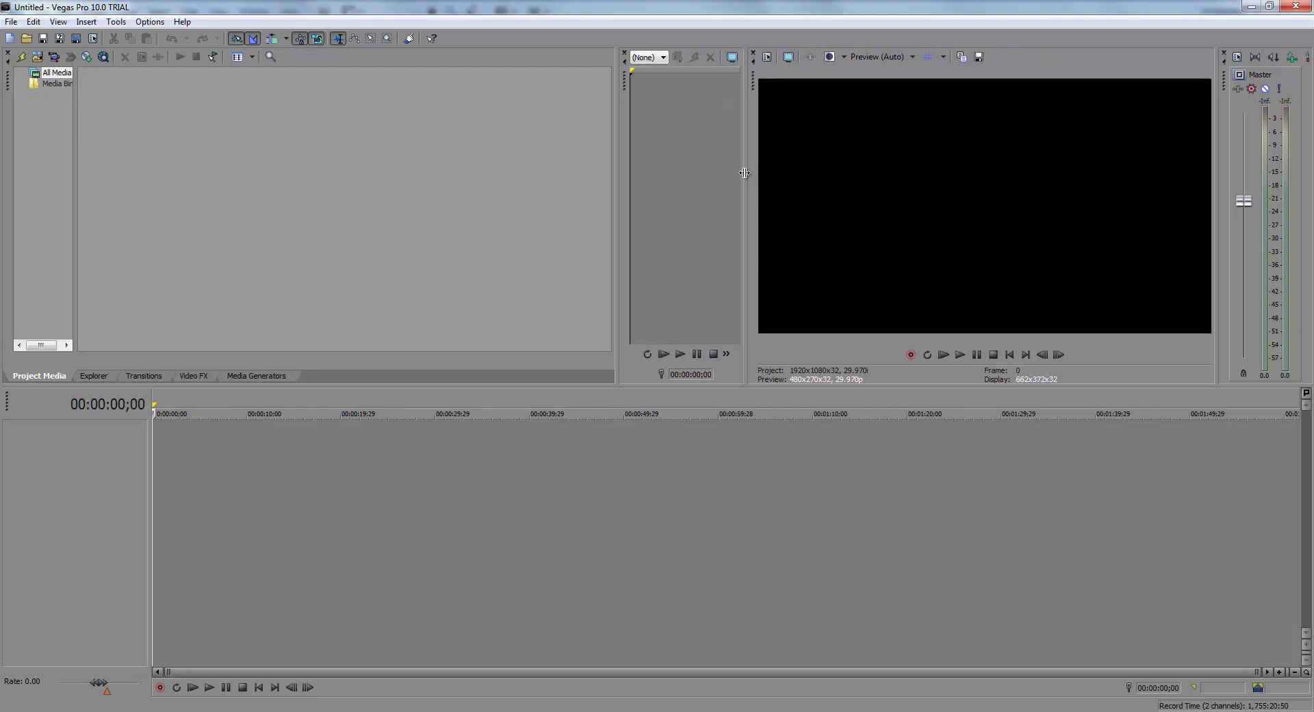
click(12, 22)
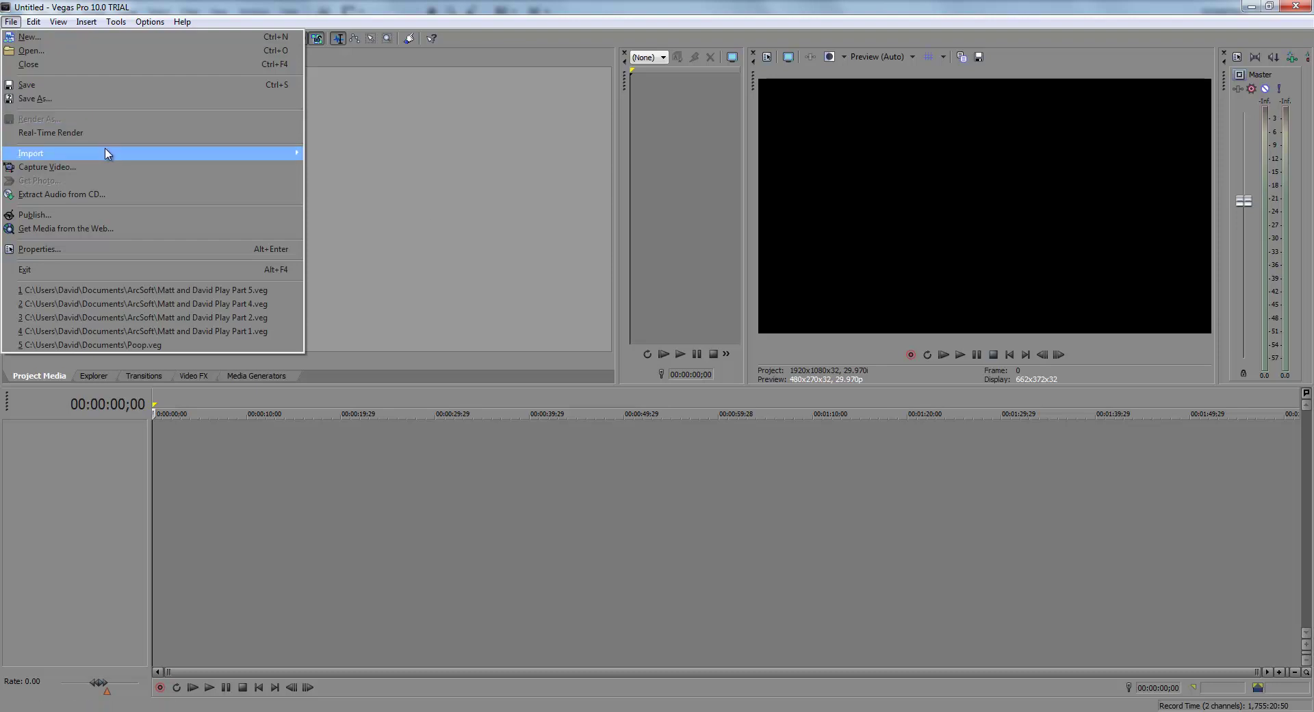
mouse_move(293, 155)
click(356, 154)
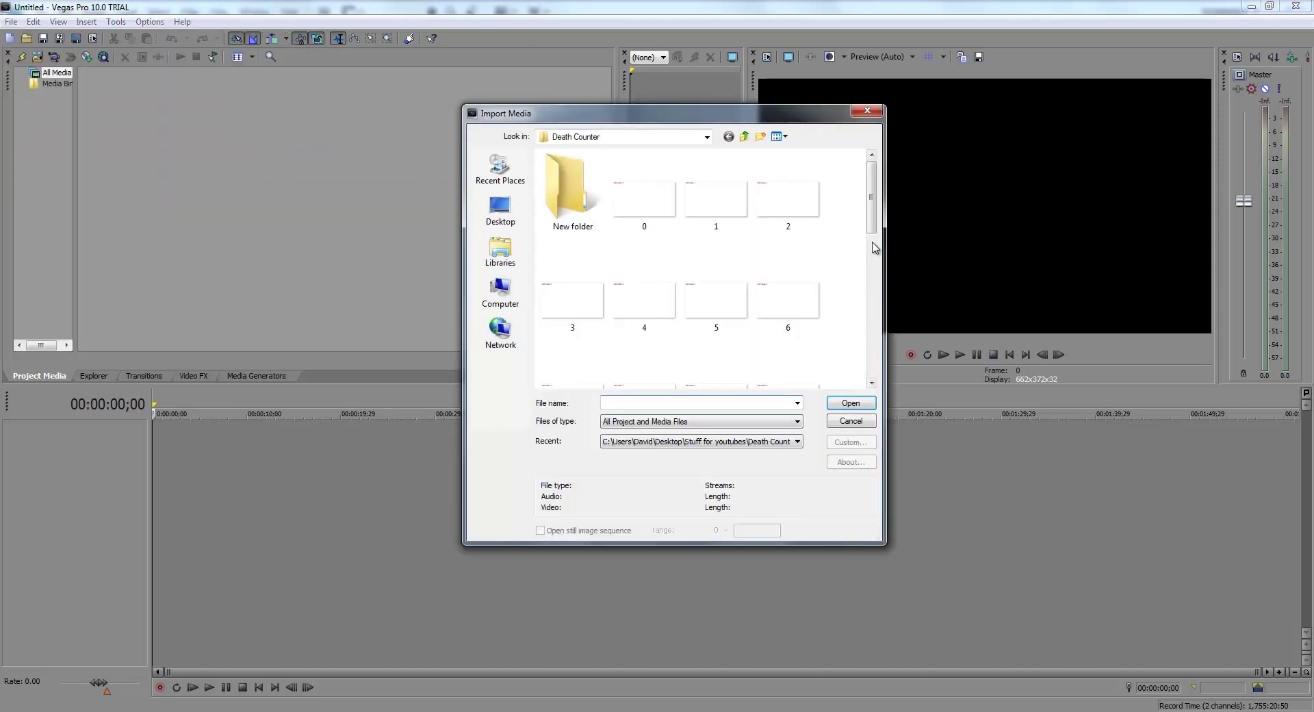
scroll(870, 197, down, 2)
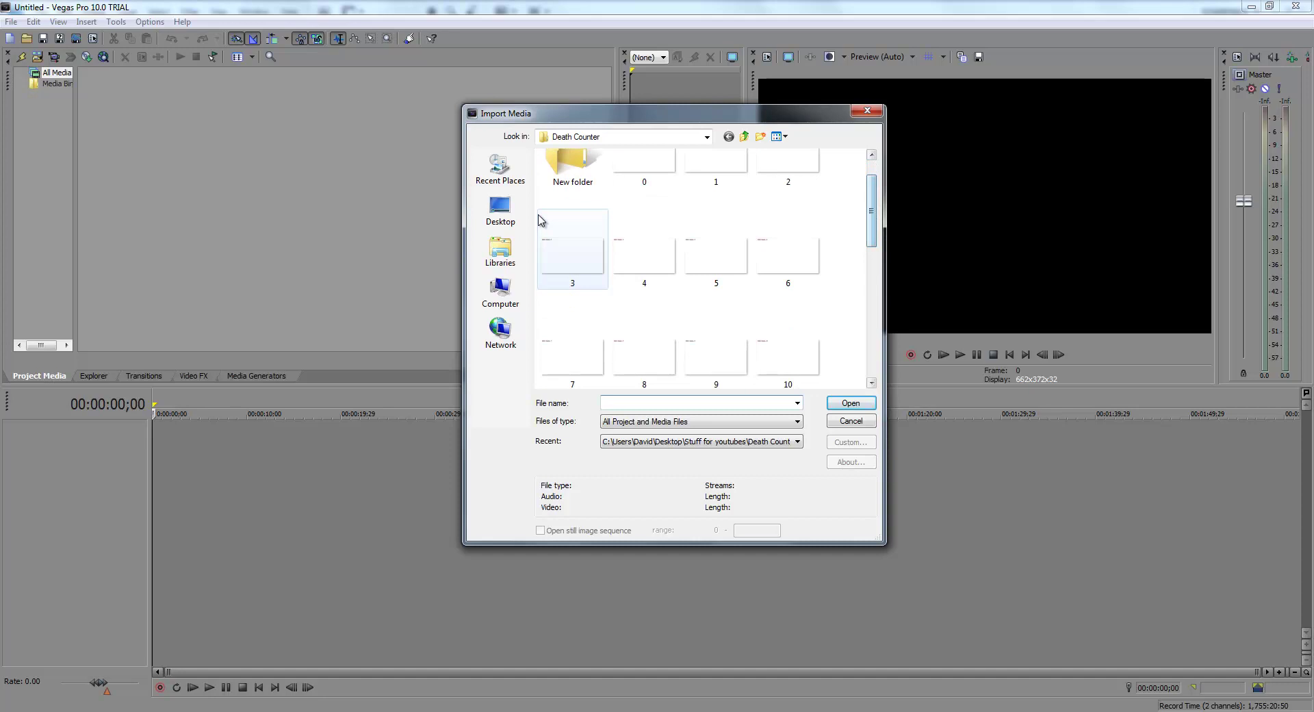
click(504, 293)
double_click(574, 192)
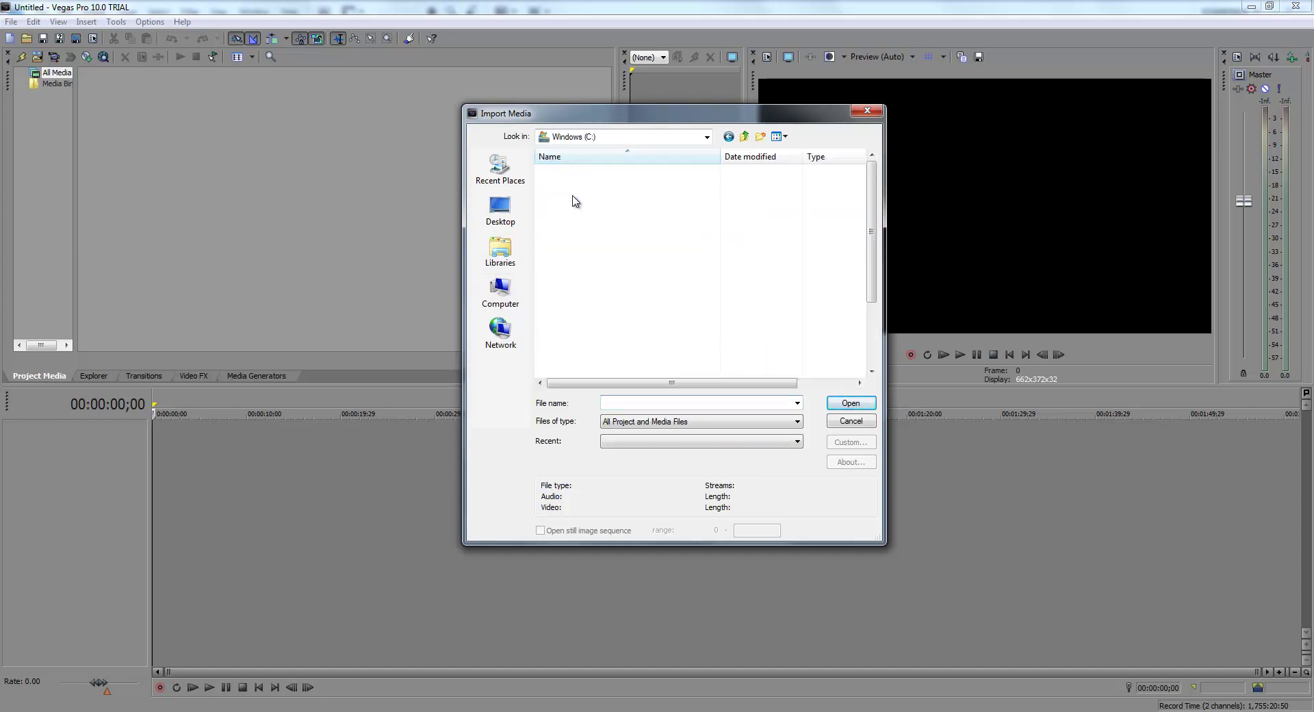
double_click(562, 172)
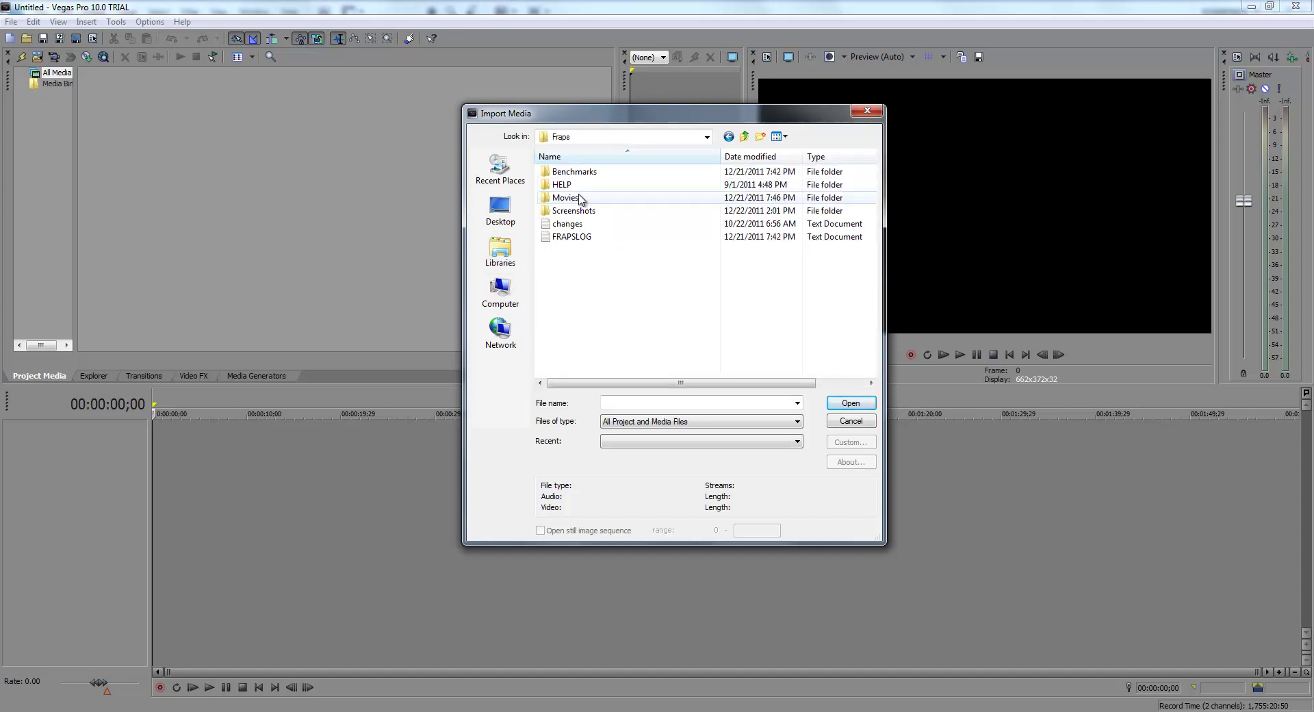
double_click(581, 198)
drag(871, 241, 898, 241)
Step: Import clip 21-16-37-52 from HARDCORE\Episode 2 and place it at the timeline start
double_click(571, 199)
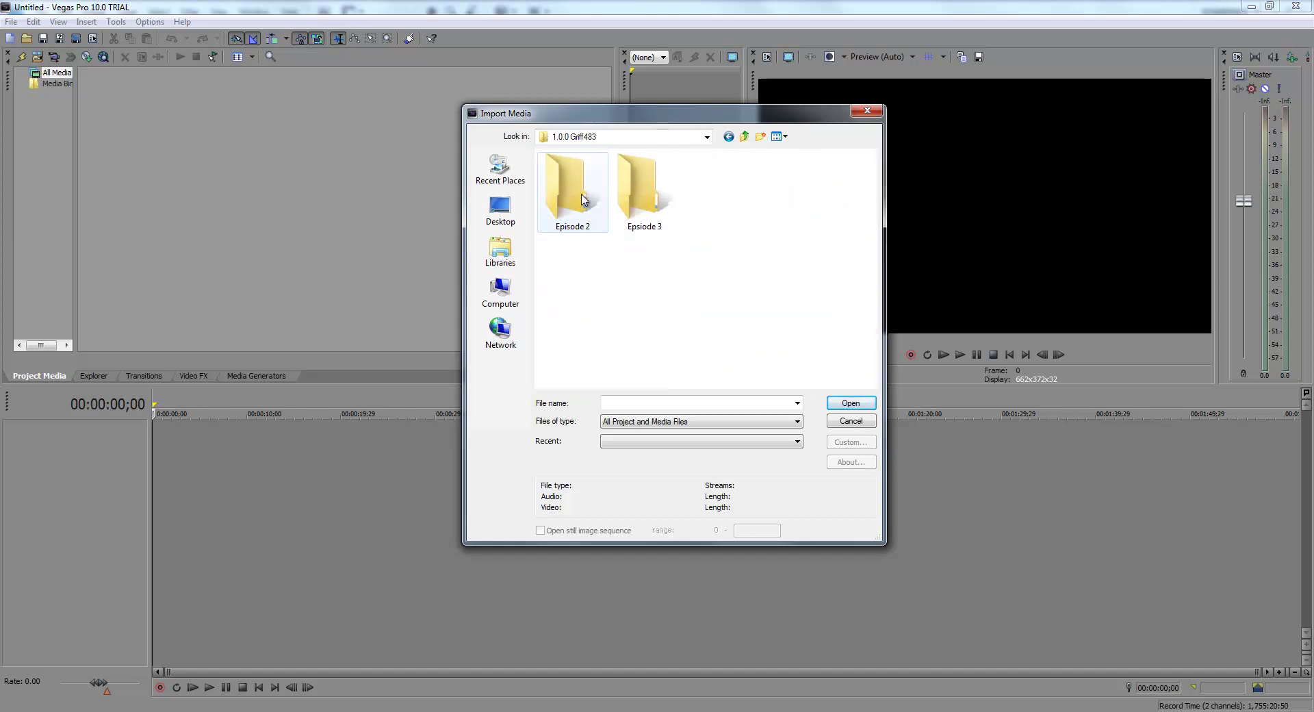
double_click(583, 200)
click(744, 136)
click(745, 137)
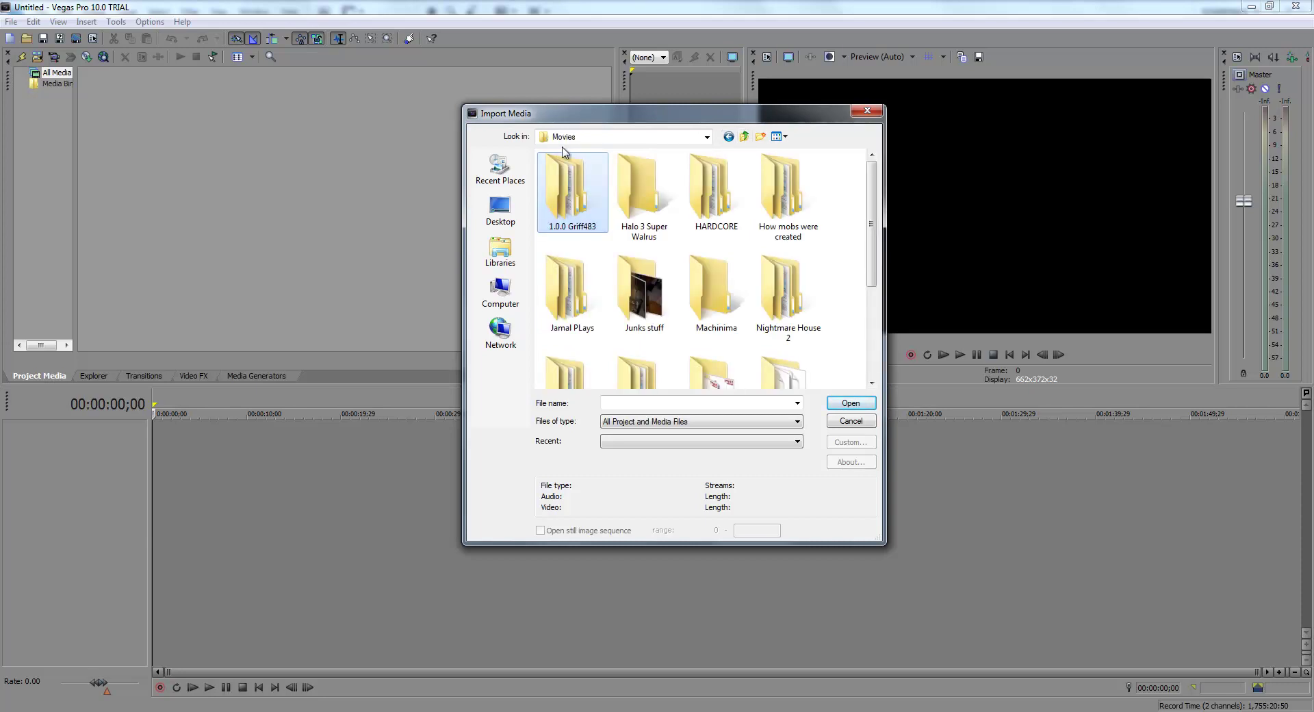
double_click(708, 189)
double_click(647, 188)
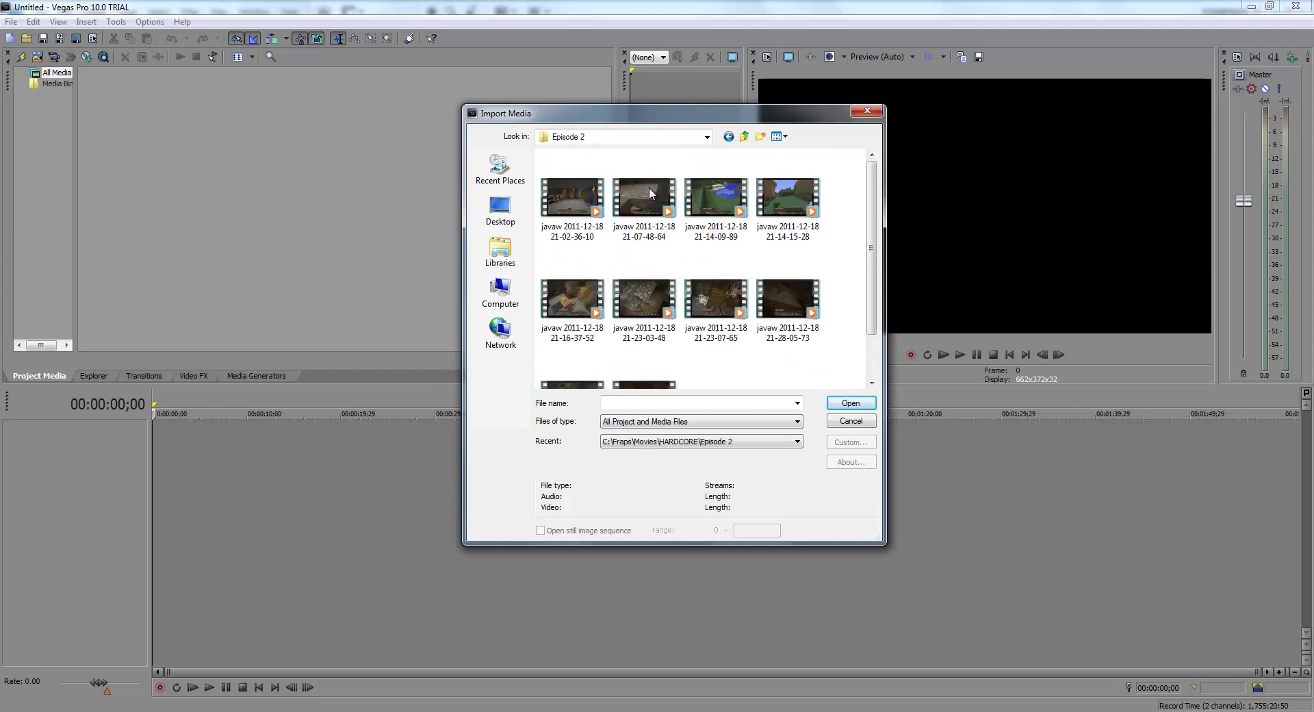
scroll(876, 263, down, 1)
double_click(572, 241)
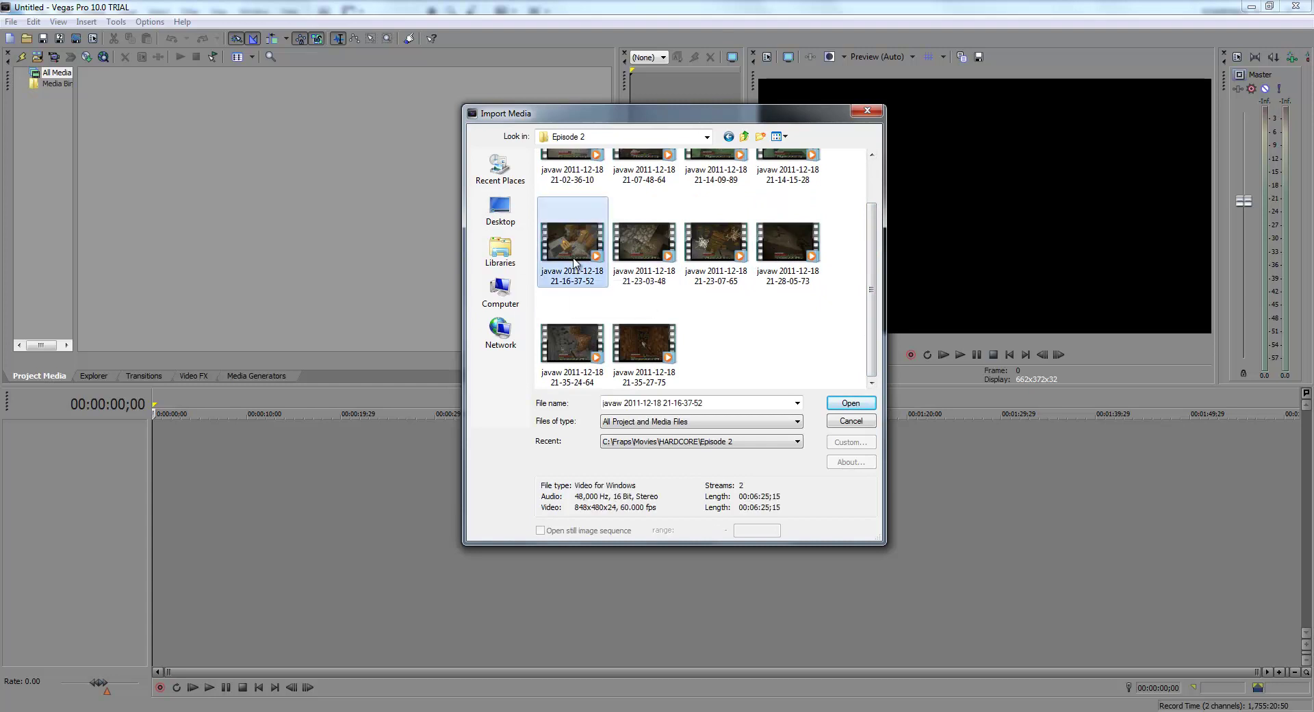
drag(102, 141, 157, 437)
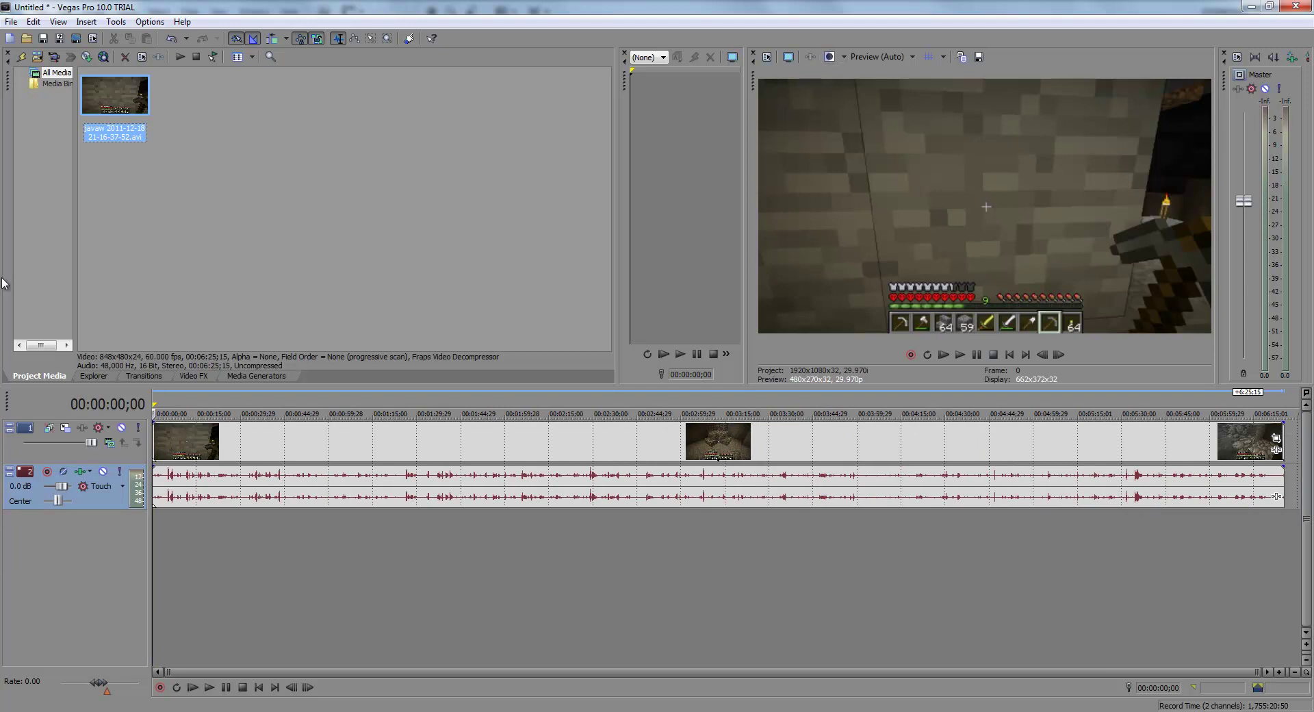
Step: Import 18.png from Desktop\Stuff for youtubes\Death Counter into Project Media
click(11, 21)
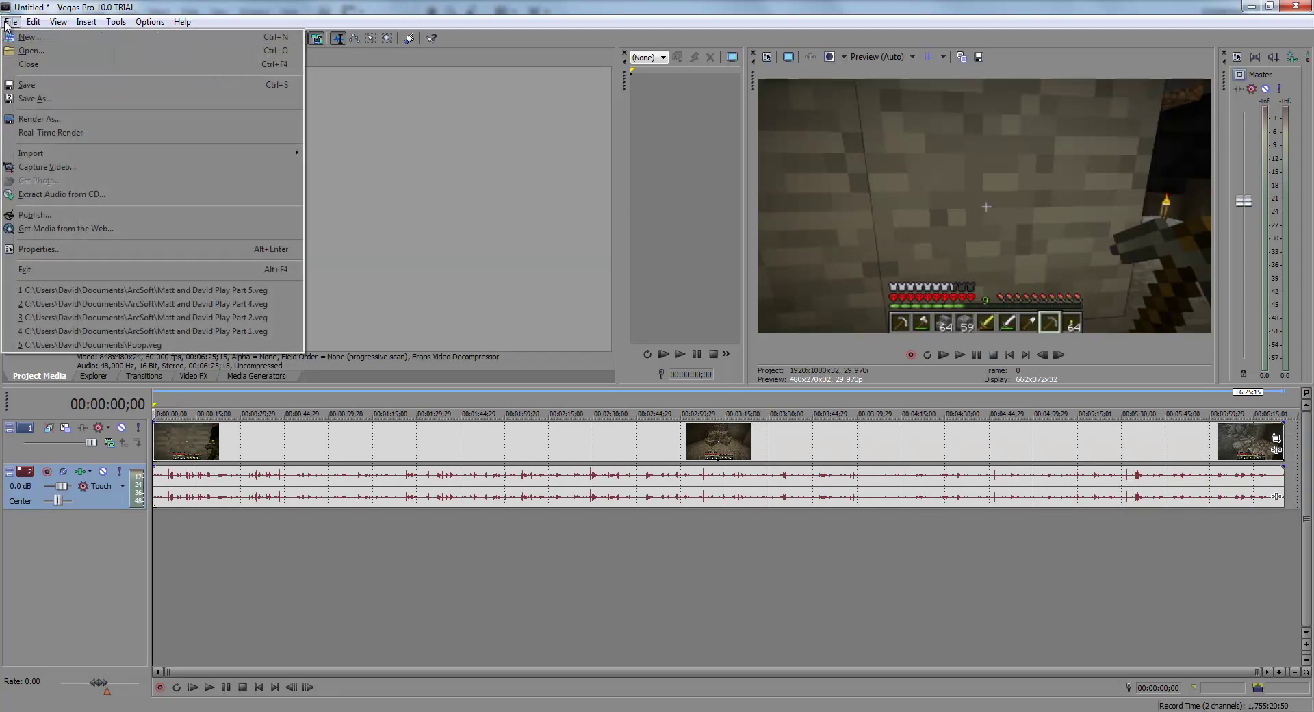
mouse_move(61, 154)
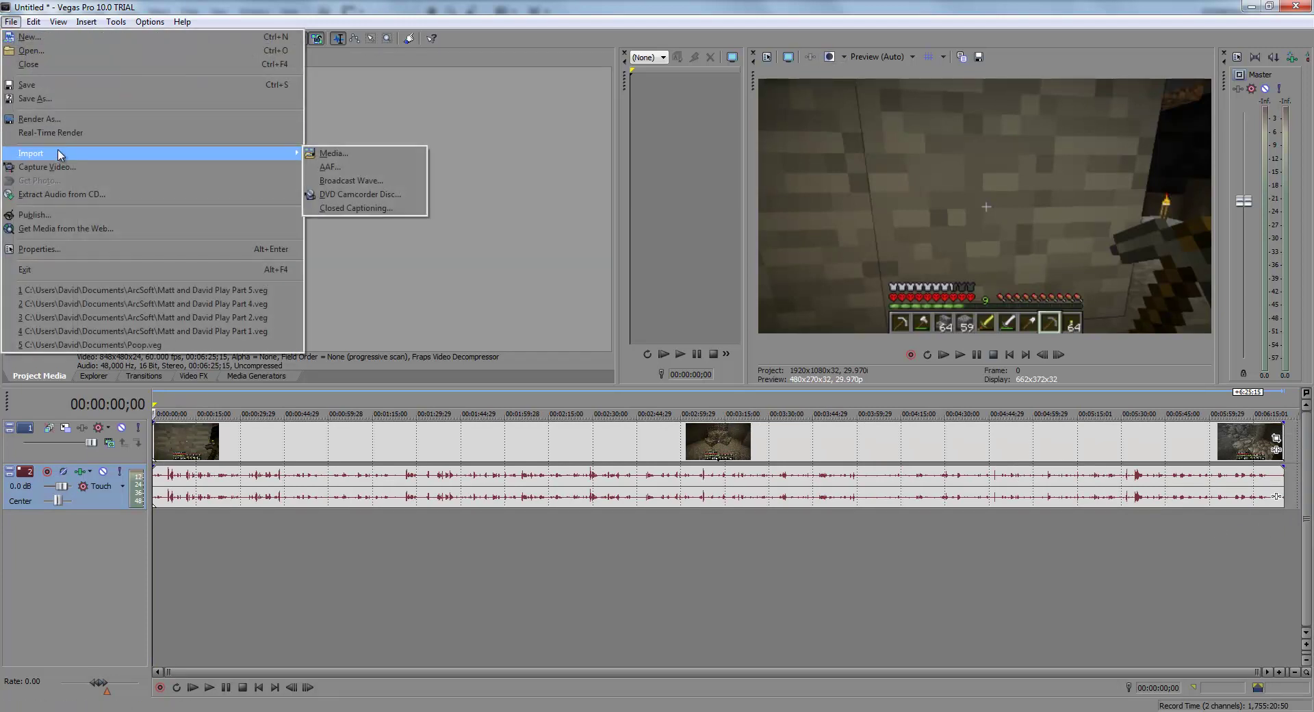
click(342, 155)
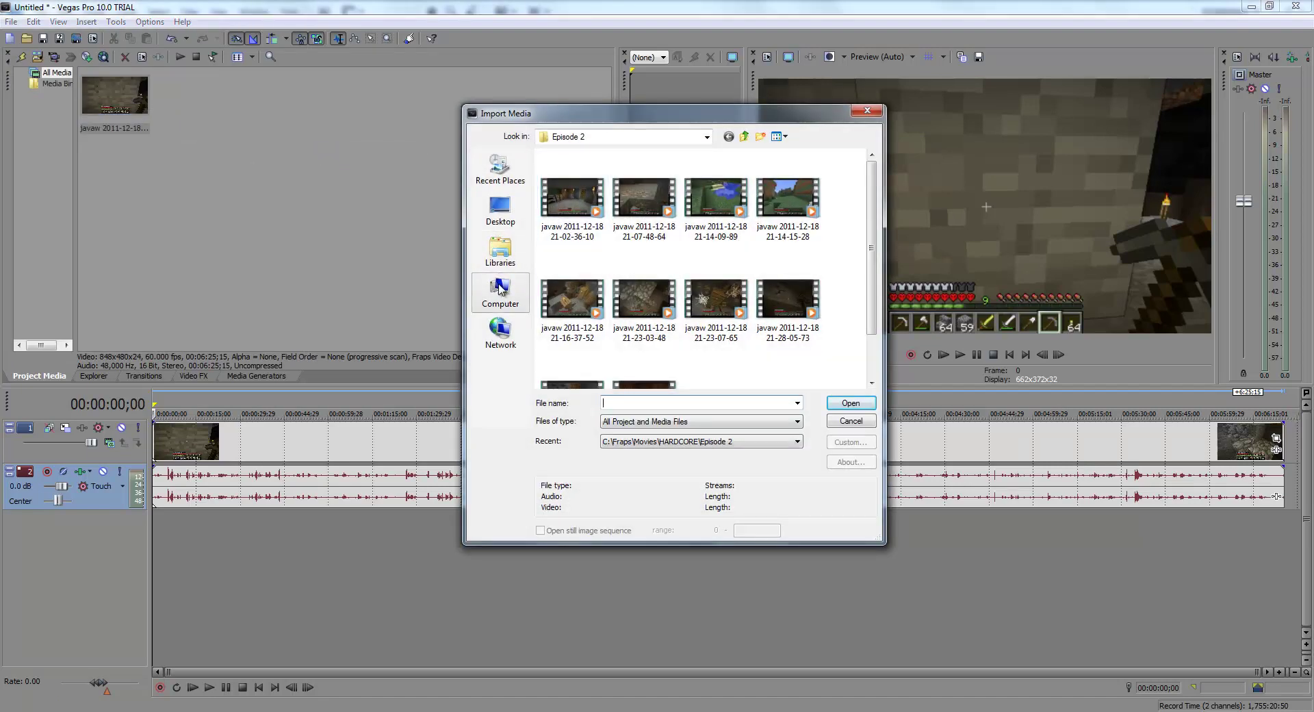
click(502, 291)
click(512, 243)
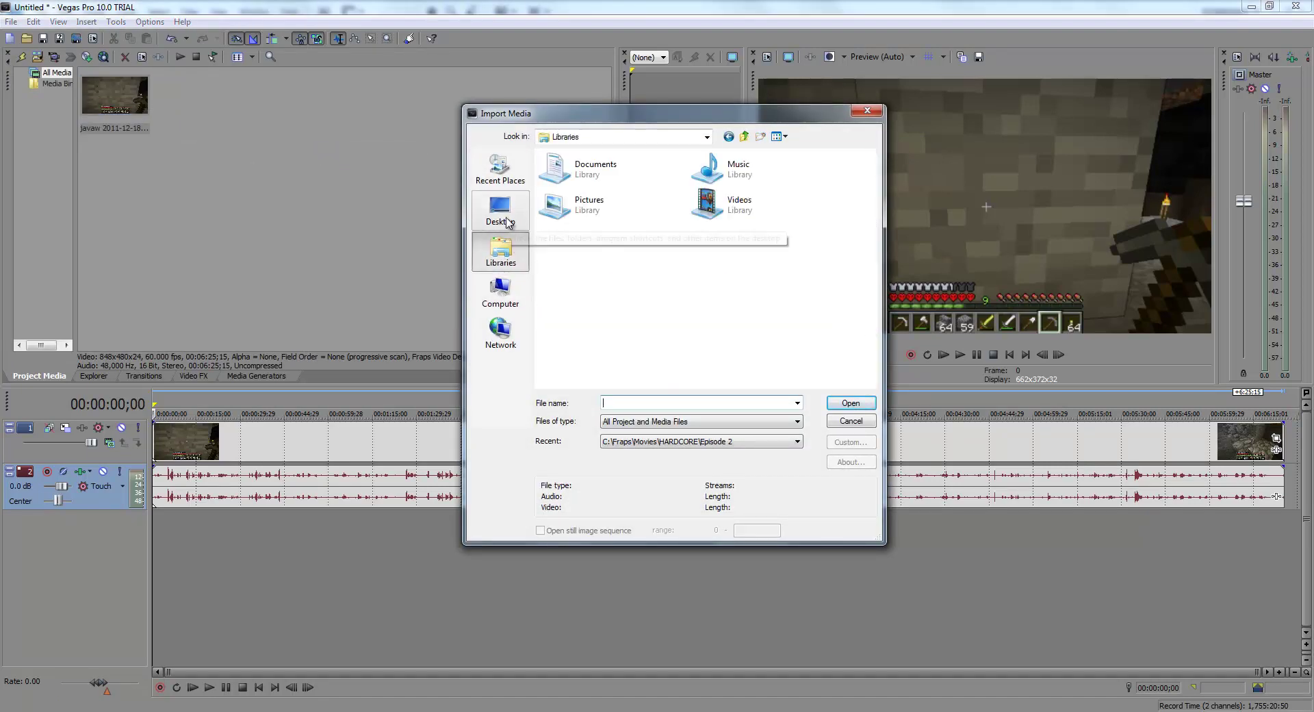
click(501, 210)
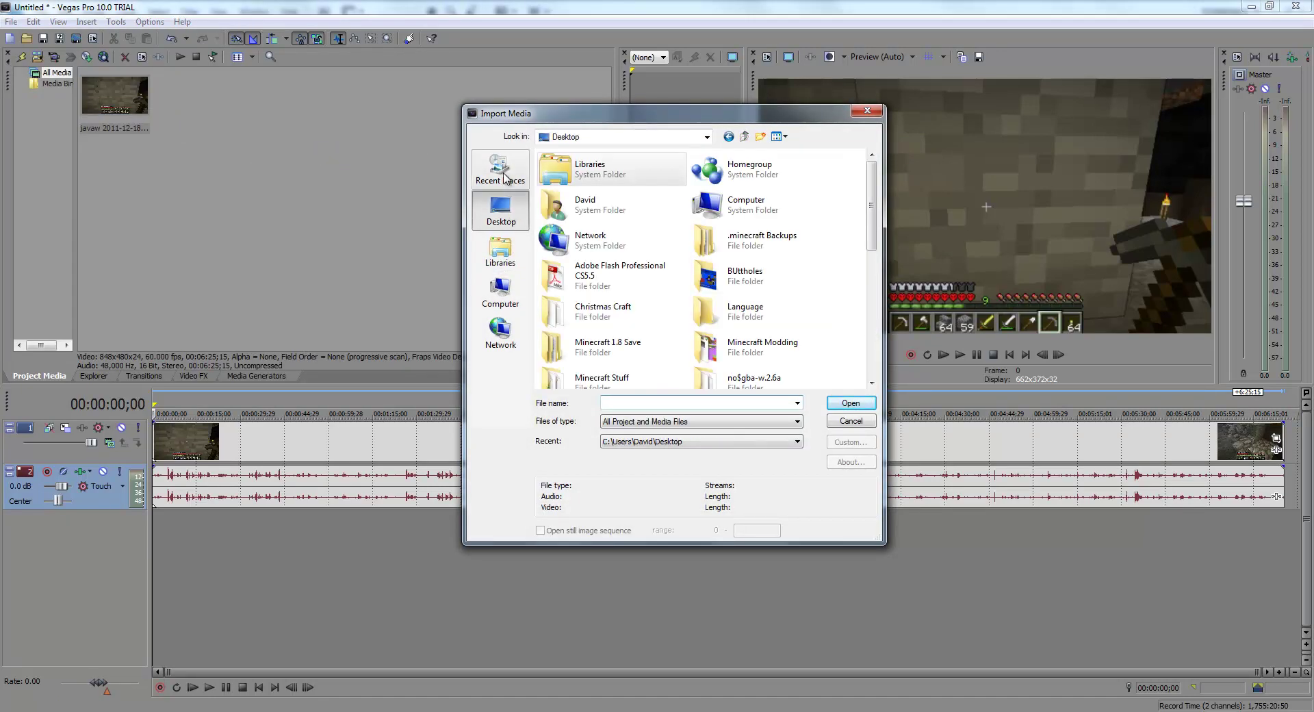
click(648, 177)
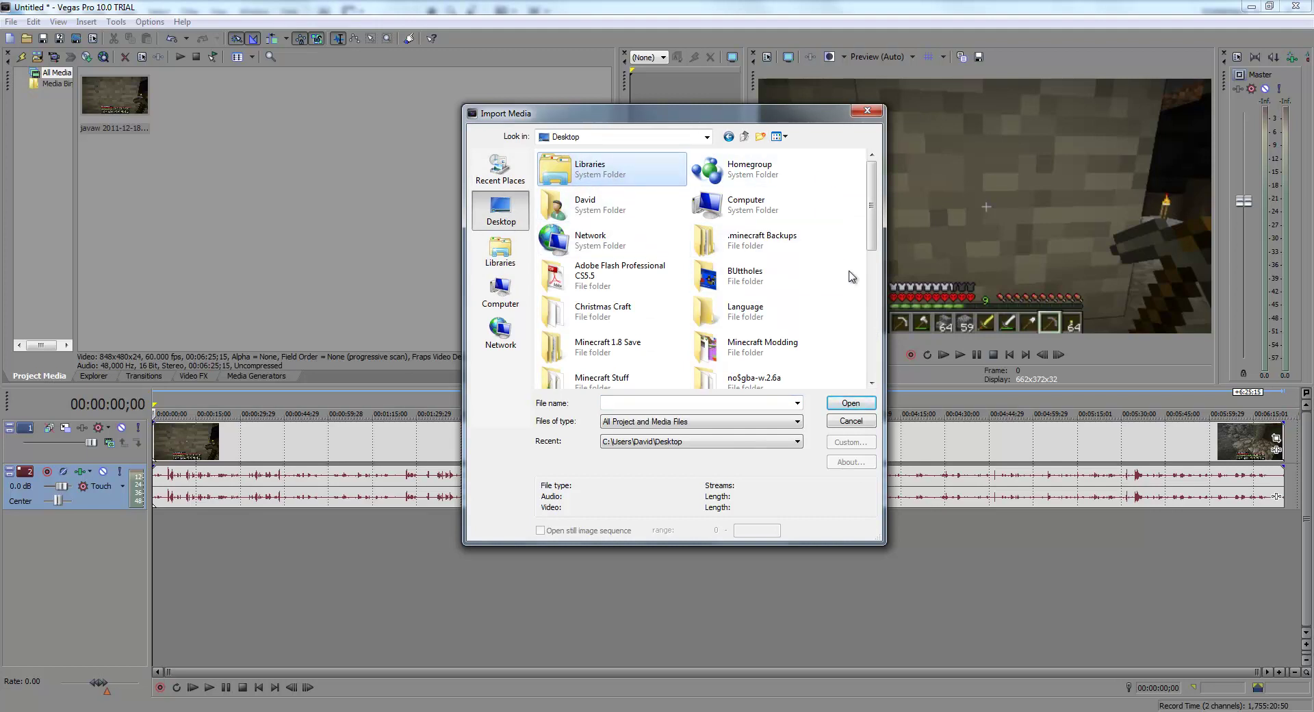
scroll(719, 349, down, 5)
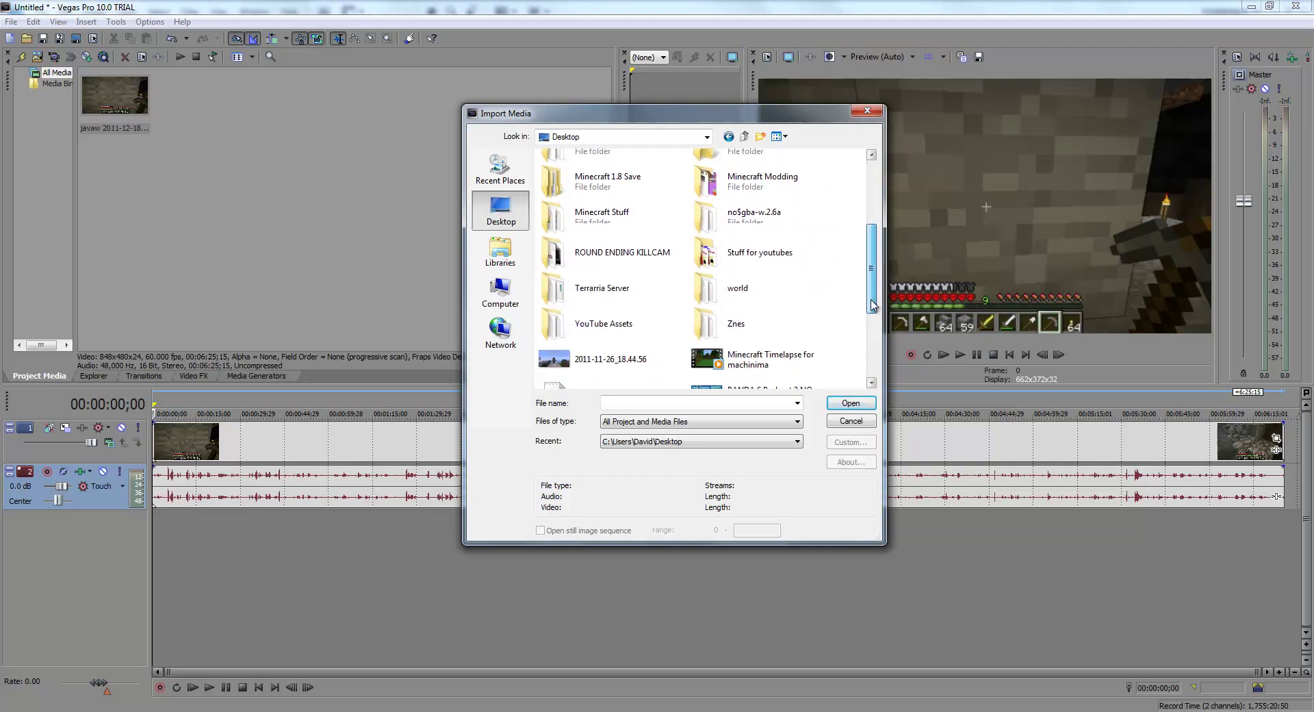
double_click(756, 252)
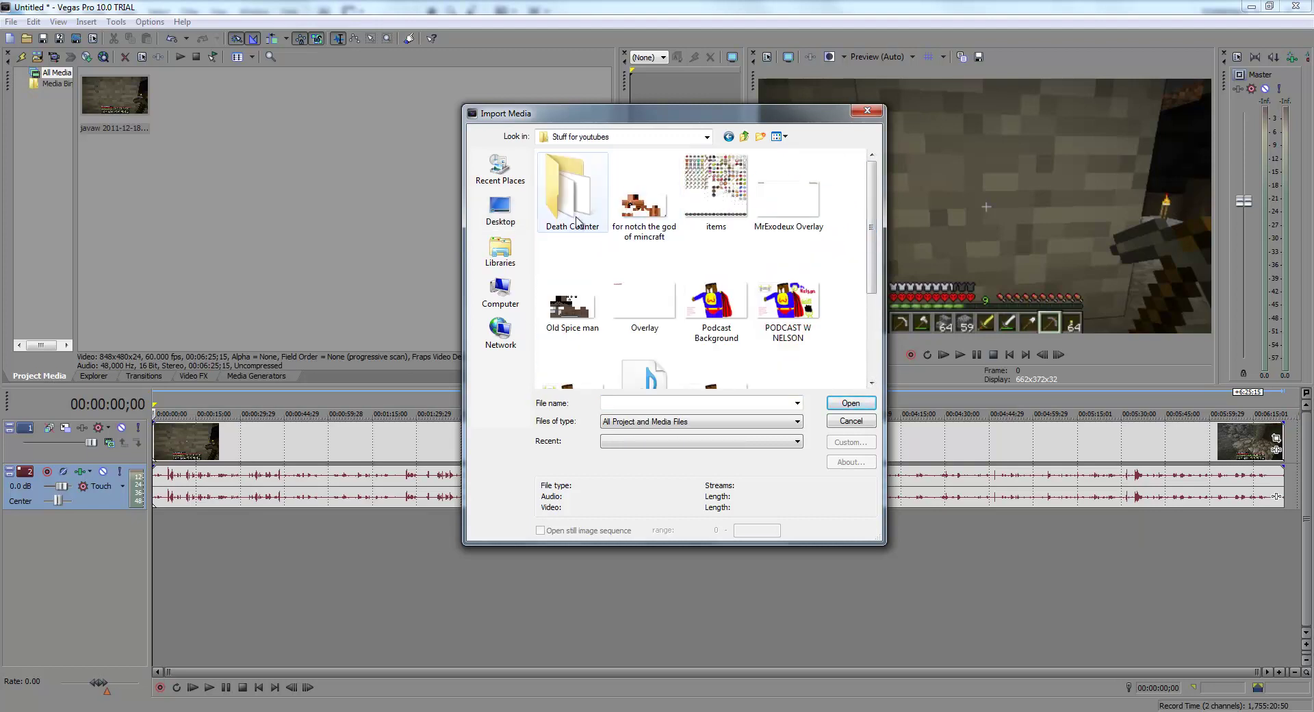
double_click(558, 198)
drag(870, 195, 889, 351)
double_click(763, 302)
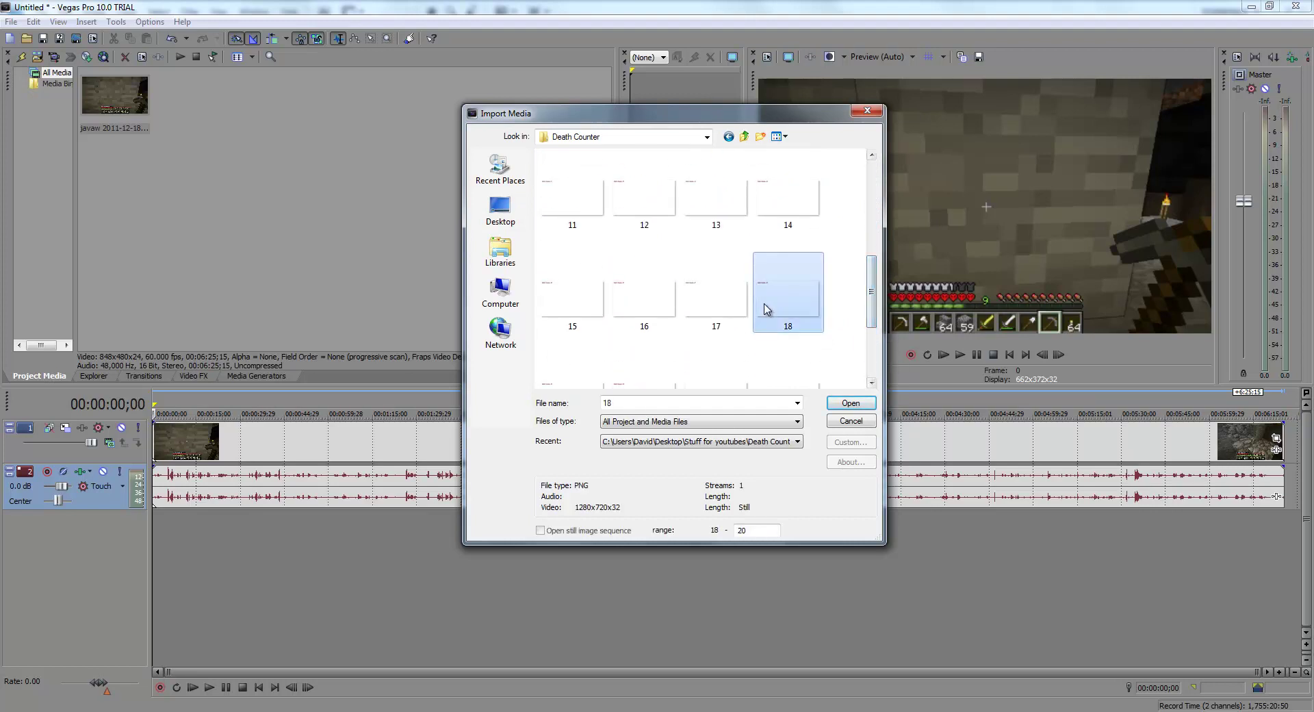
Step: Put 18.png on a new top track and stretch it to the clip's end
drag(147, 106, 125, 230)
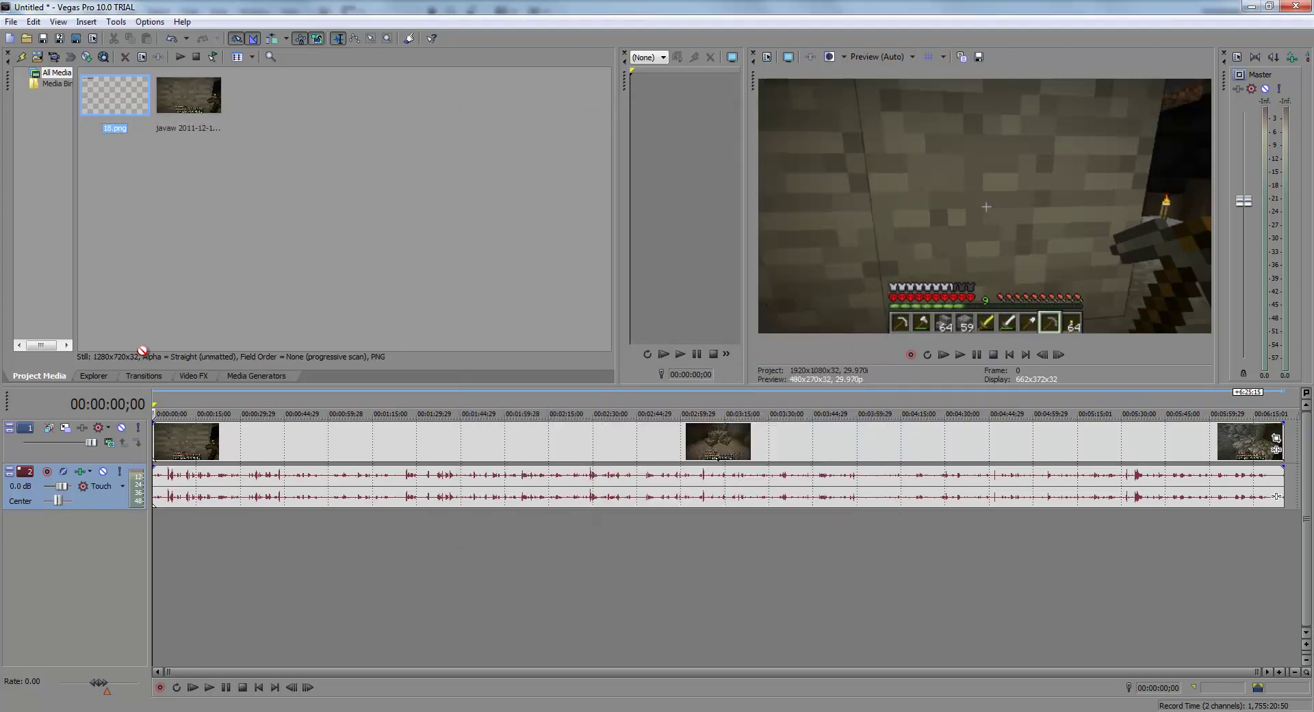
mouse_move(142, 350)
mouse_down()
mouse_move(163, 414)
mouse_move(180, 400)
mouse_move(163, 407)
mouse_up()
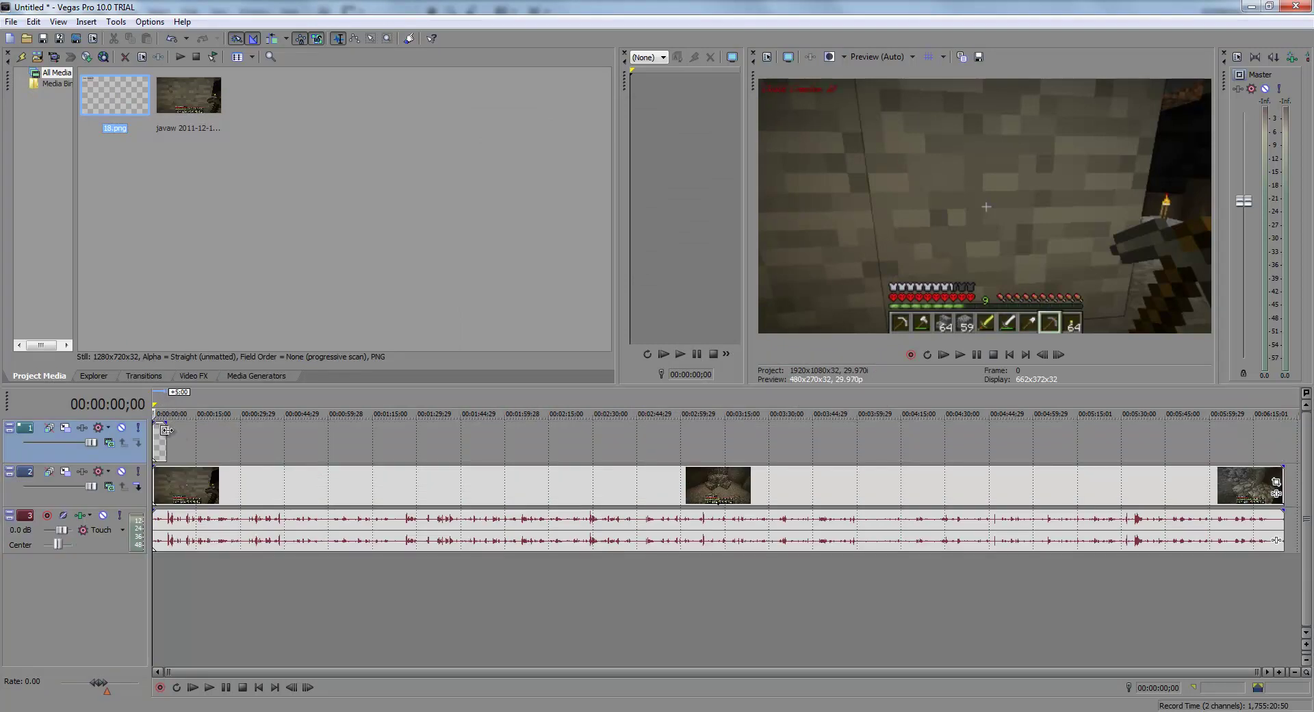
drag(167, 437, 1283, 419)
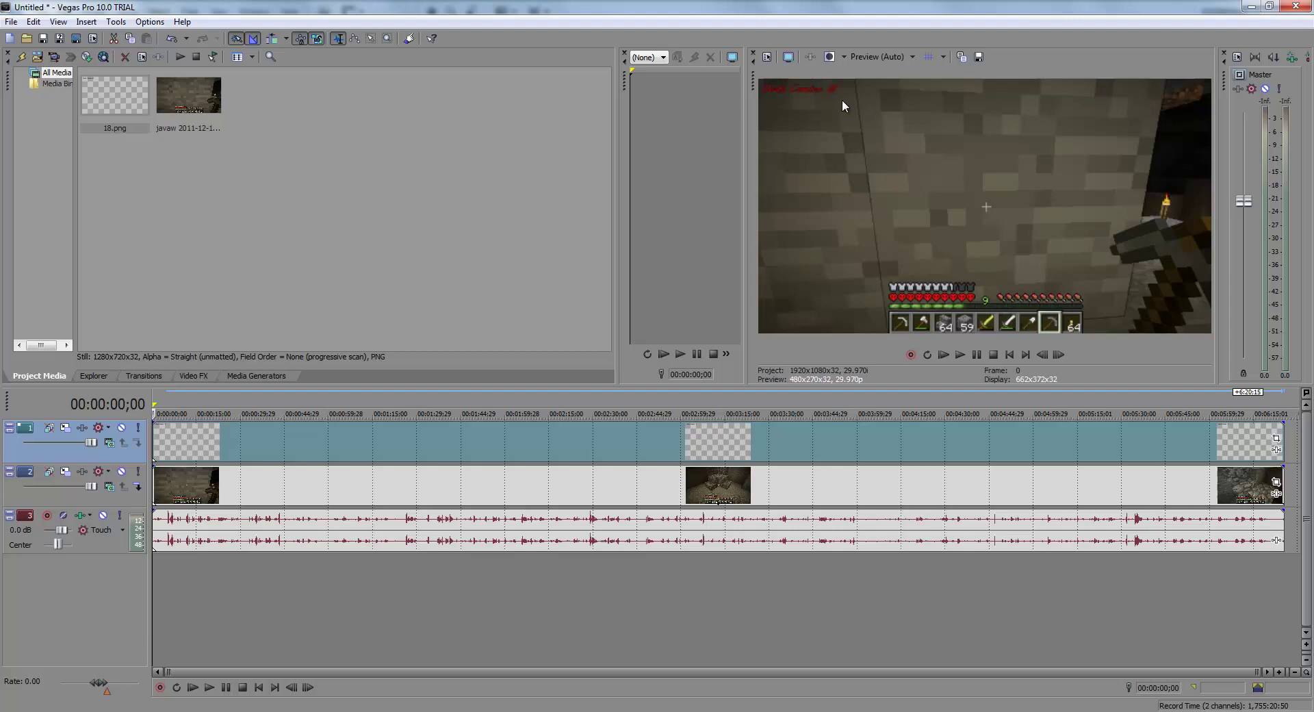
Step: Reframe the 18.png event in Pan/Crop so the enlarged Death Counter text sits top-centre
right_click(260, 439)
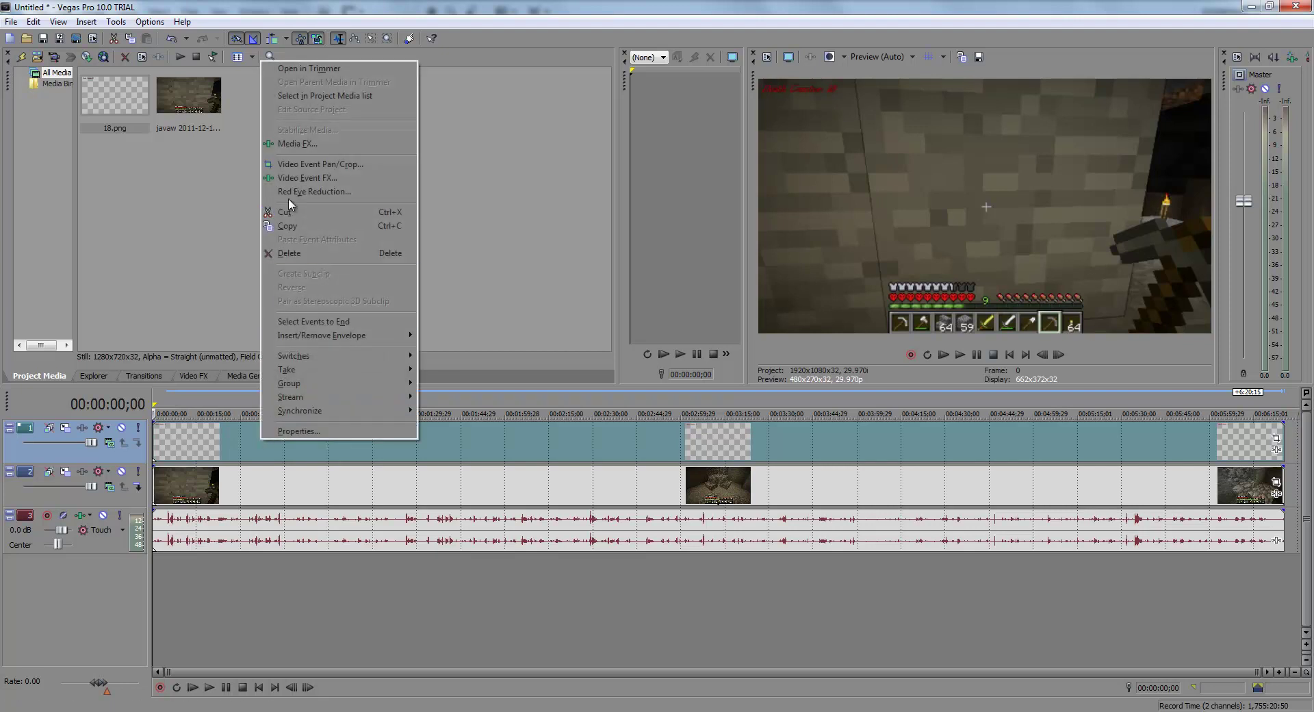
click(306, 167)
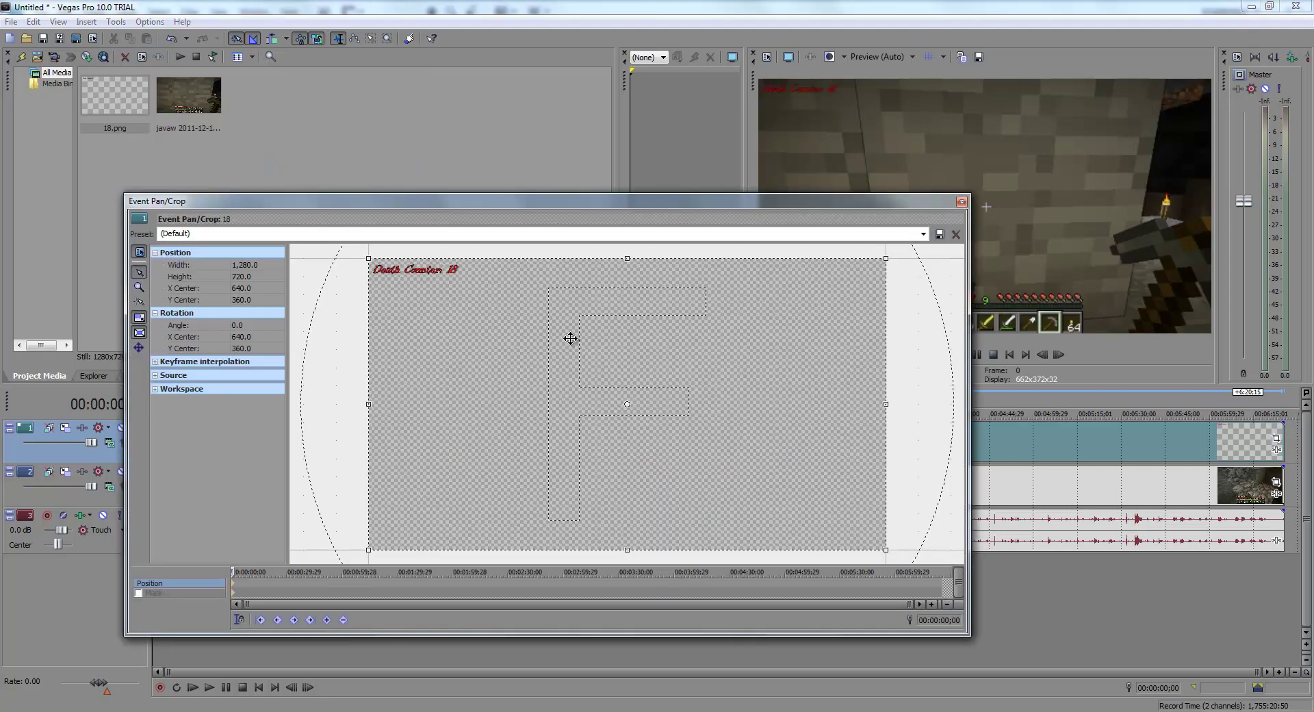
drag(432, 210, 542, 209)
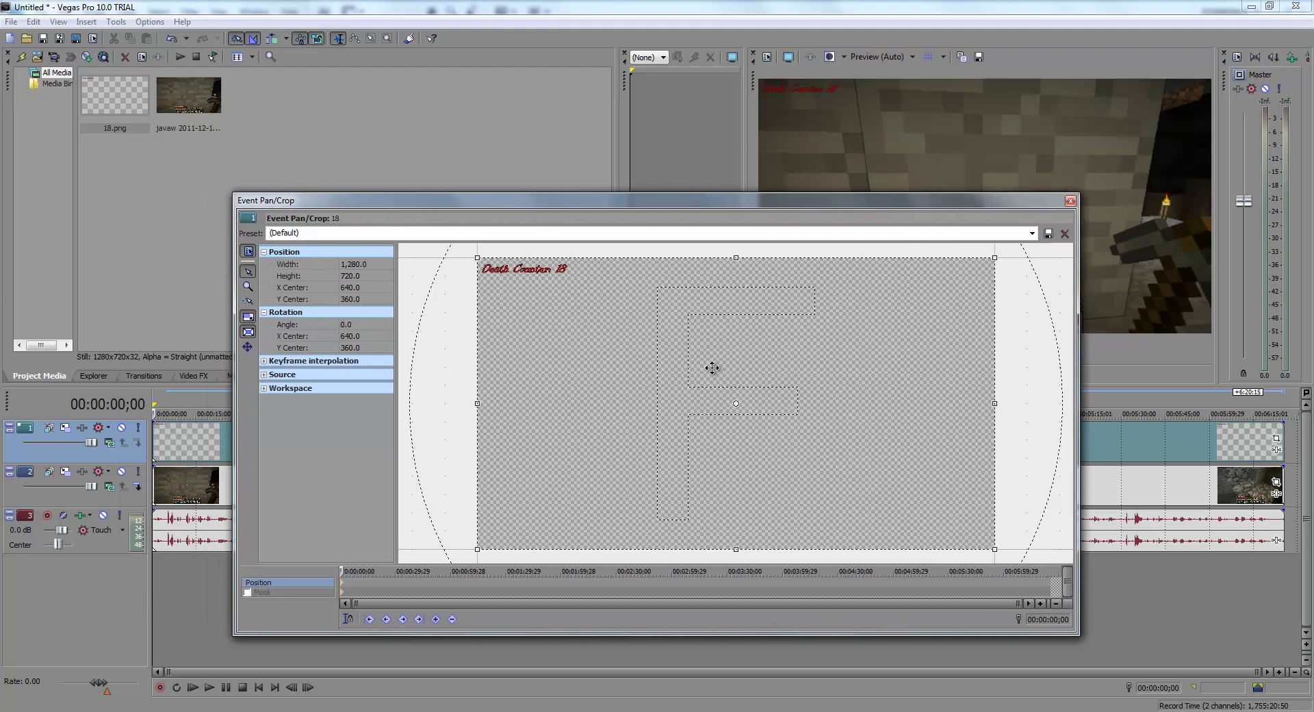
drag(700, 360, 679, 339)
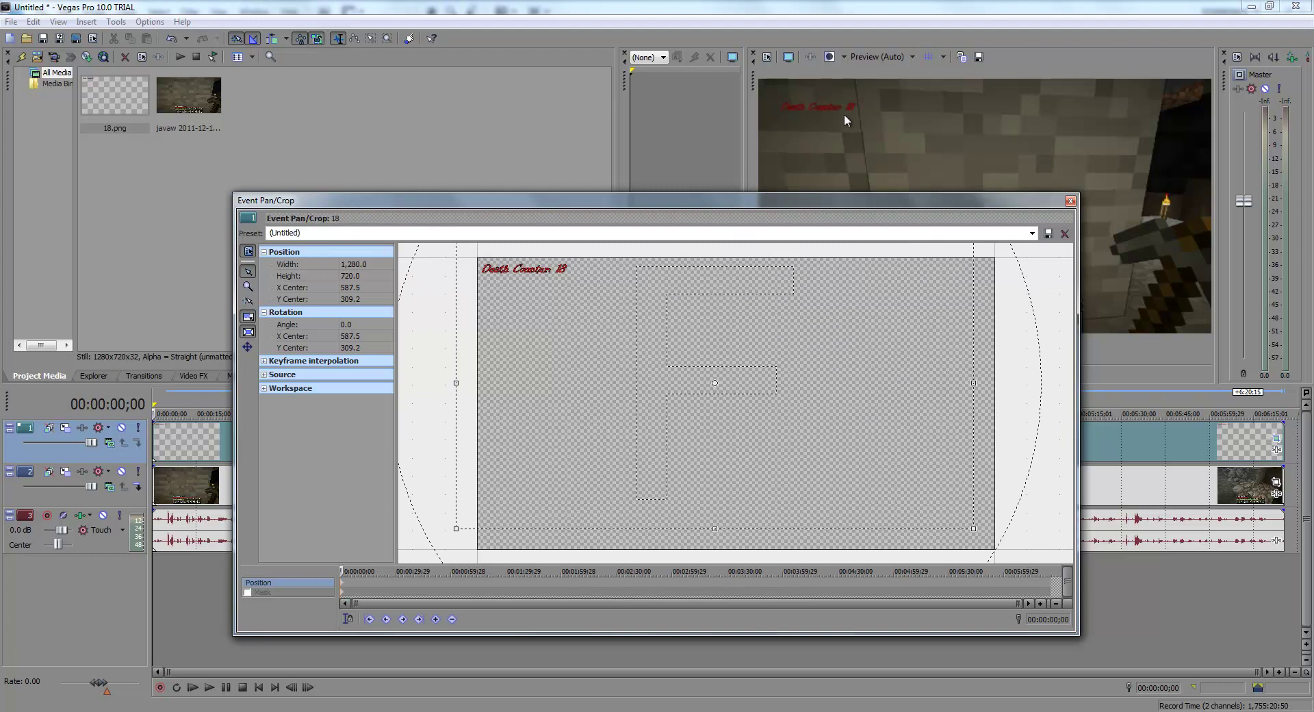
drag(814, 247, 415, 319)
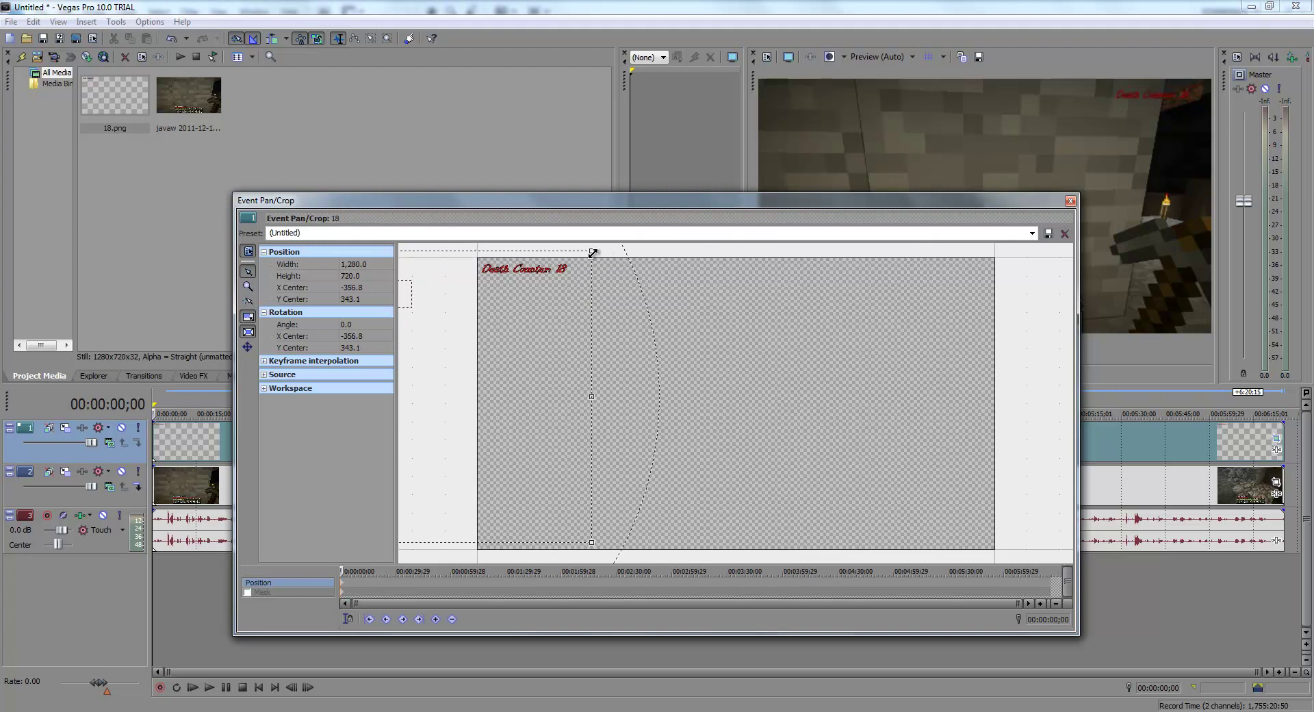
drag(540, 298, 877, 306)
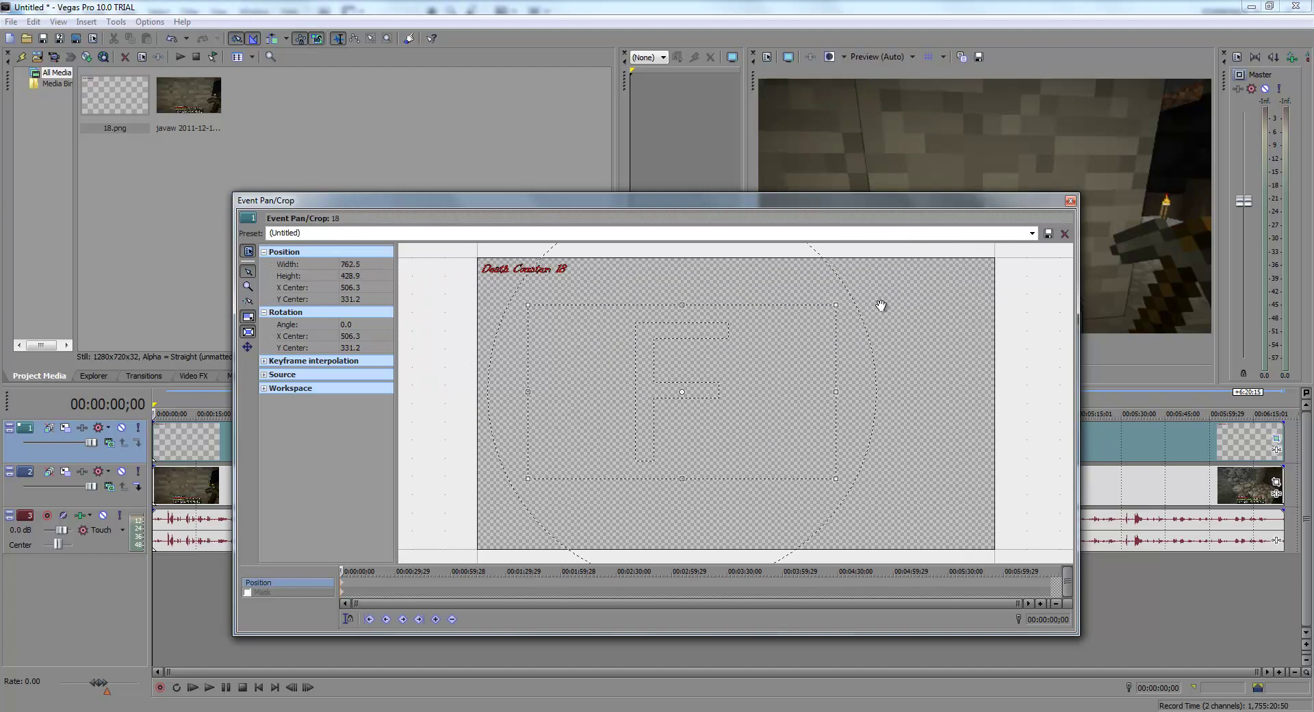
drag(726, 365, 660, 328)
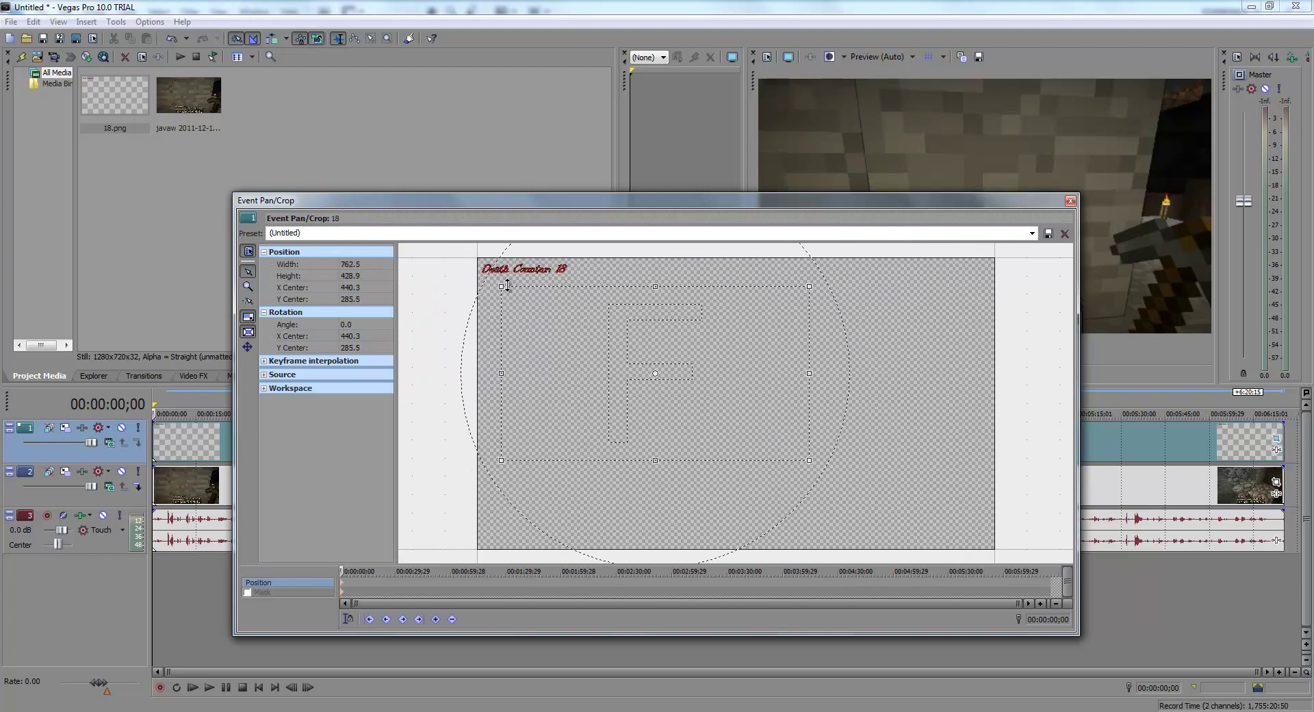
drag(608, 435, 540, 316)
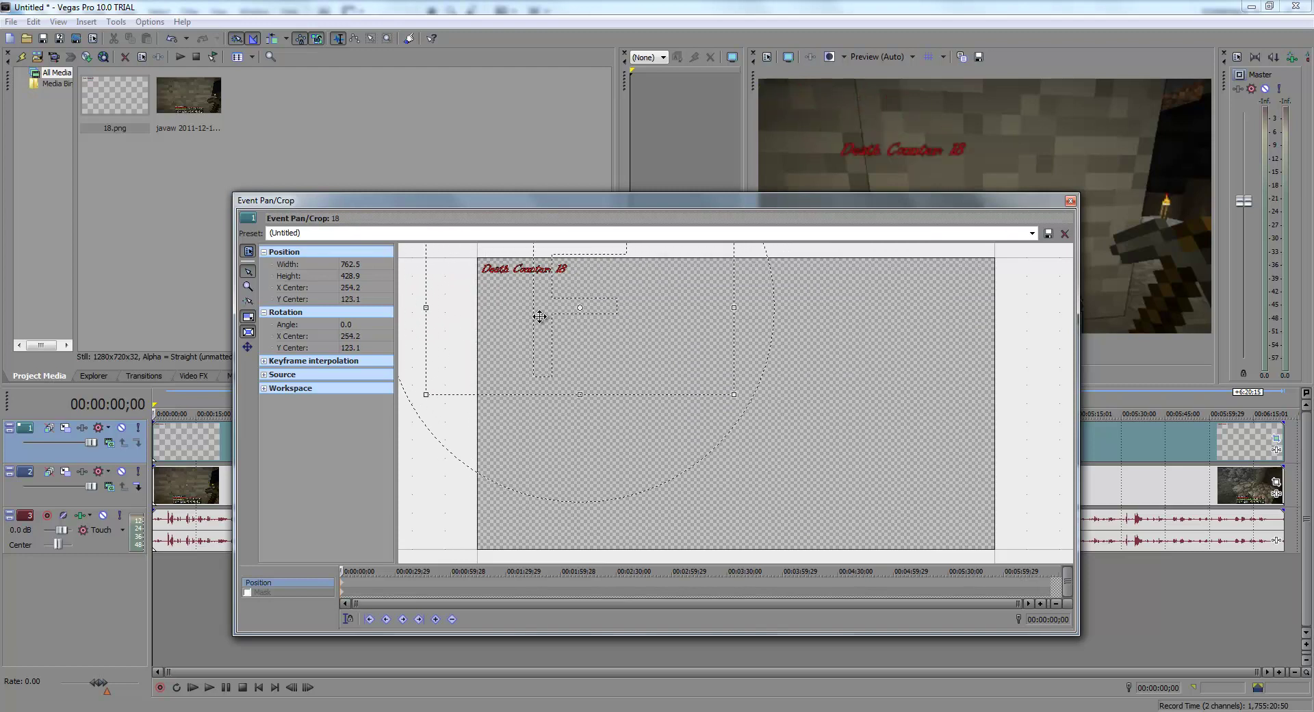
drag(731, 392, 777, 363)
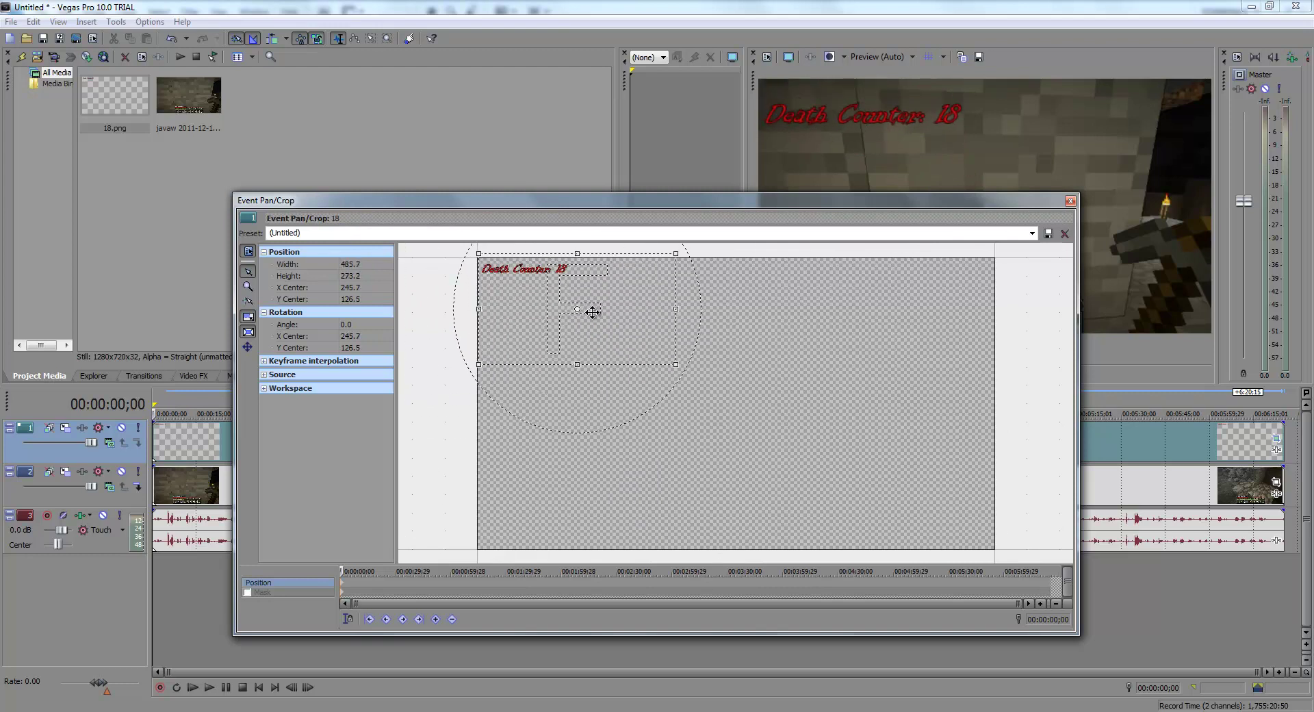
drag(589, 311, 553, 288)
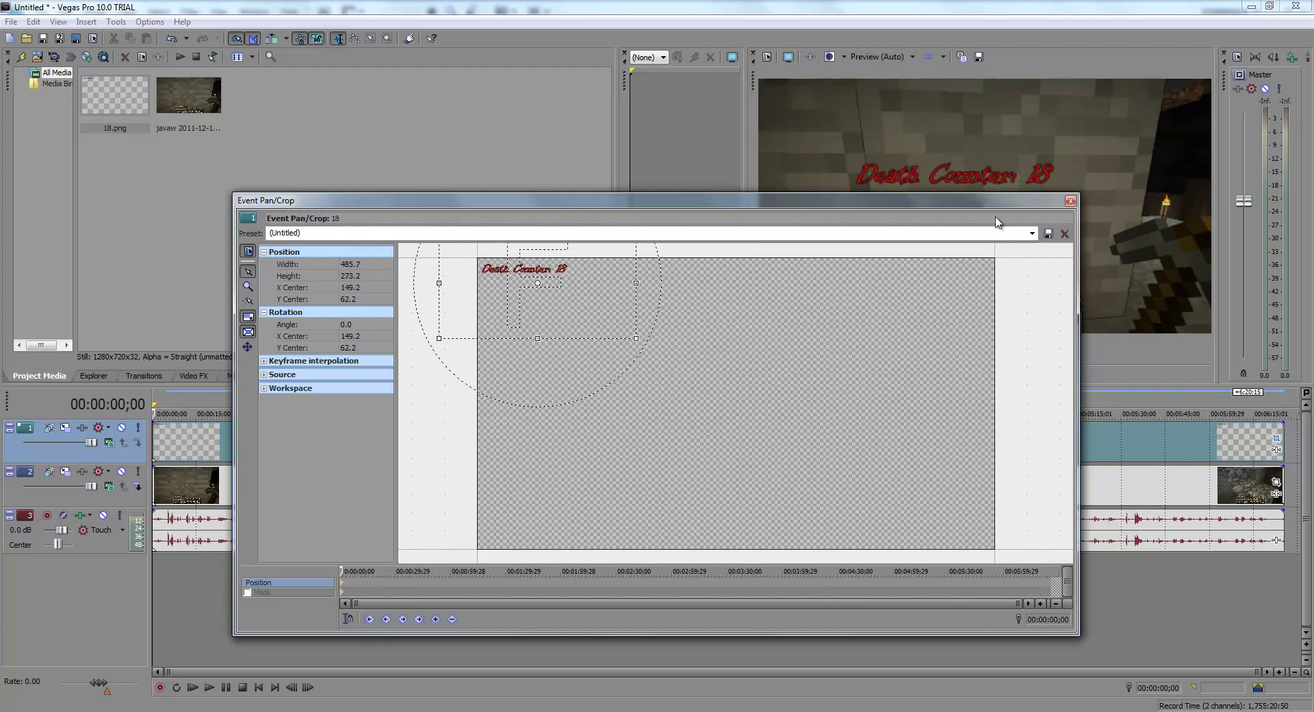
click(1070, 200)
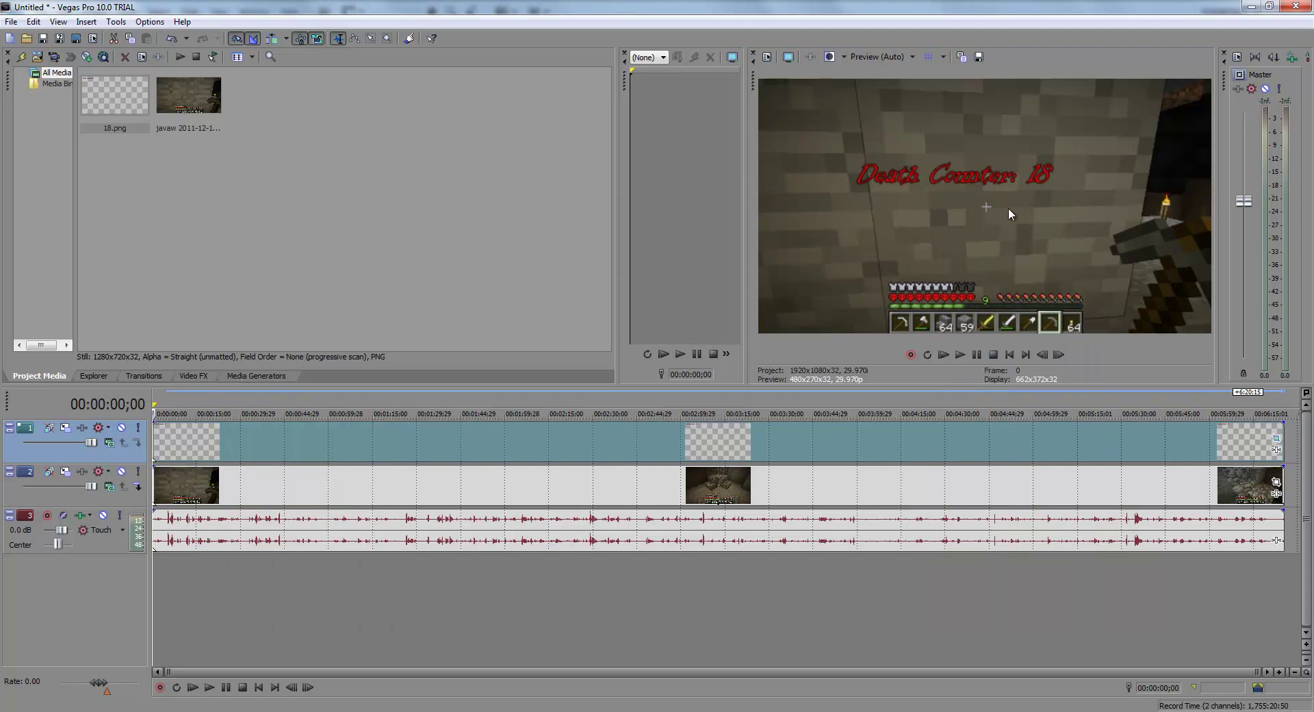
Step: In Photoshop, start a new image with width 1280
key(alt+Tab)
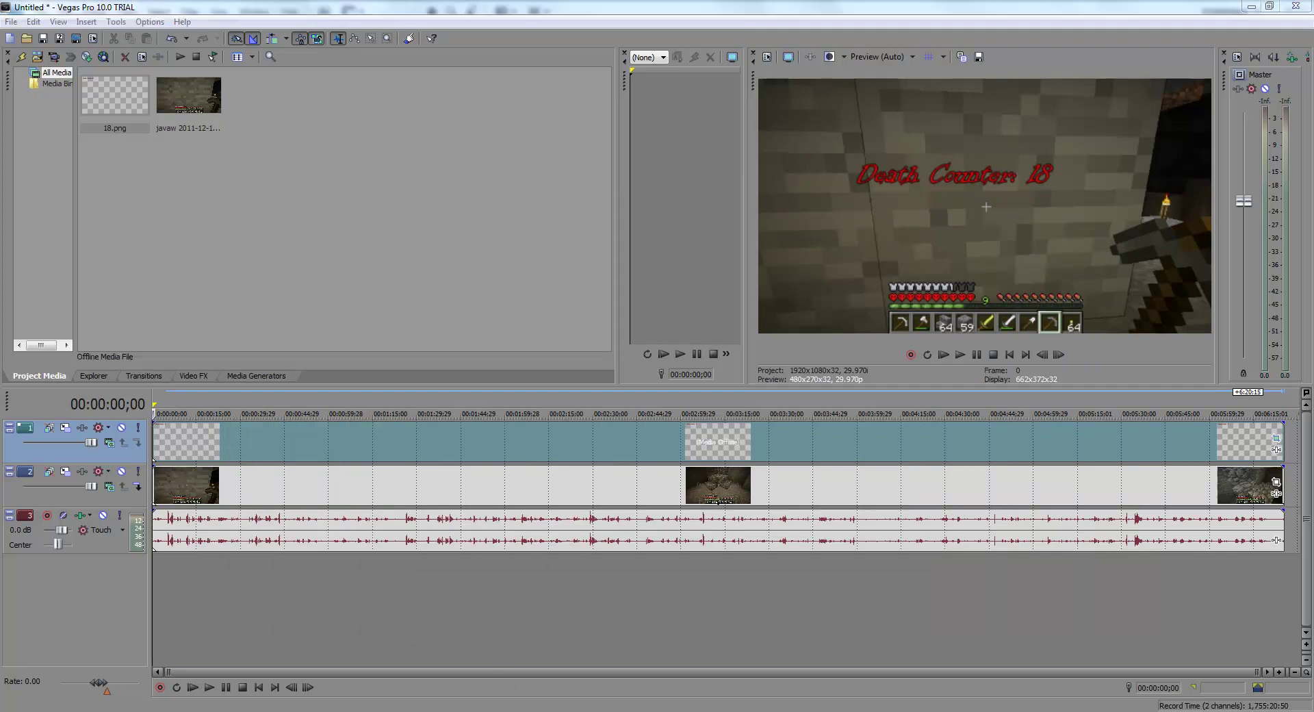
click(41, 11)
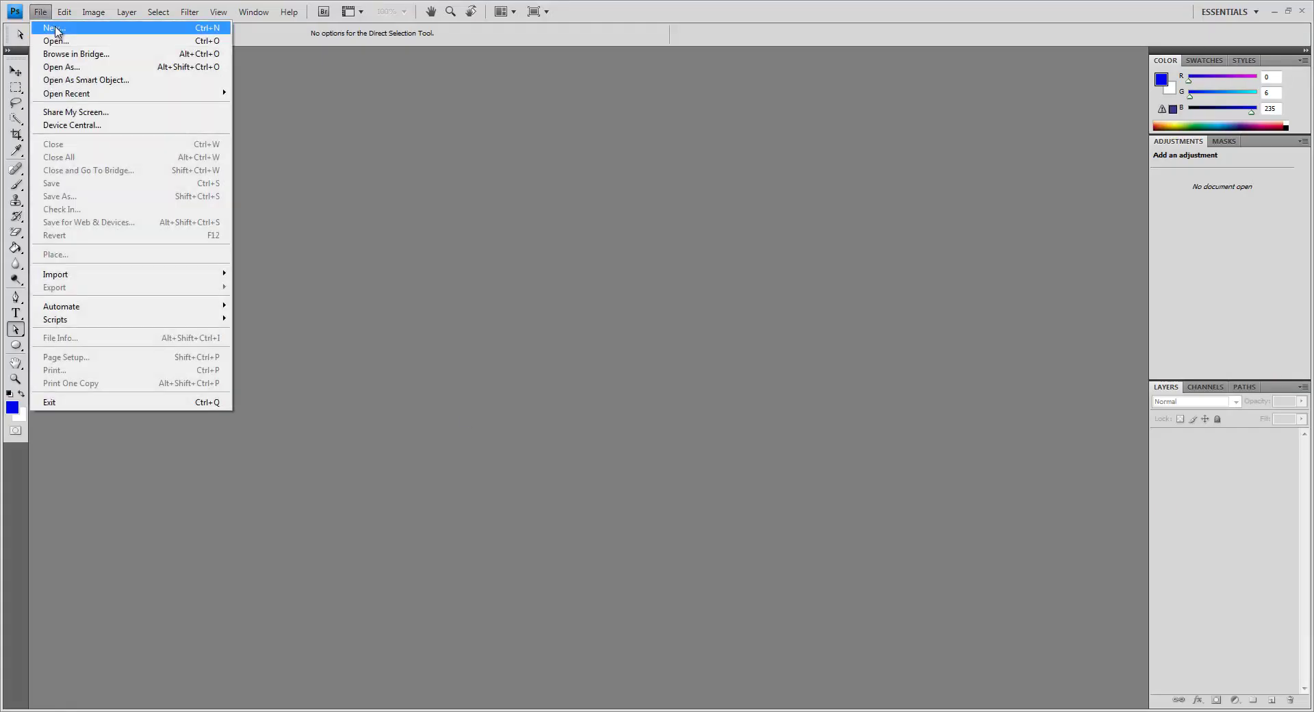
click(103, 35)
key(Tab)
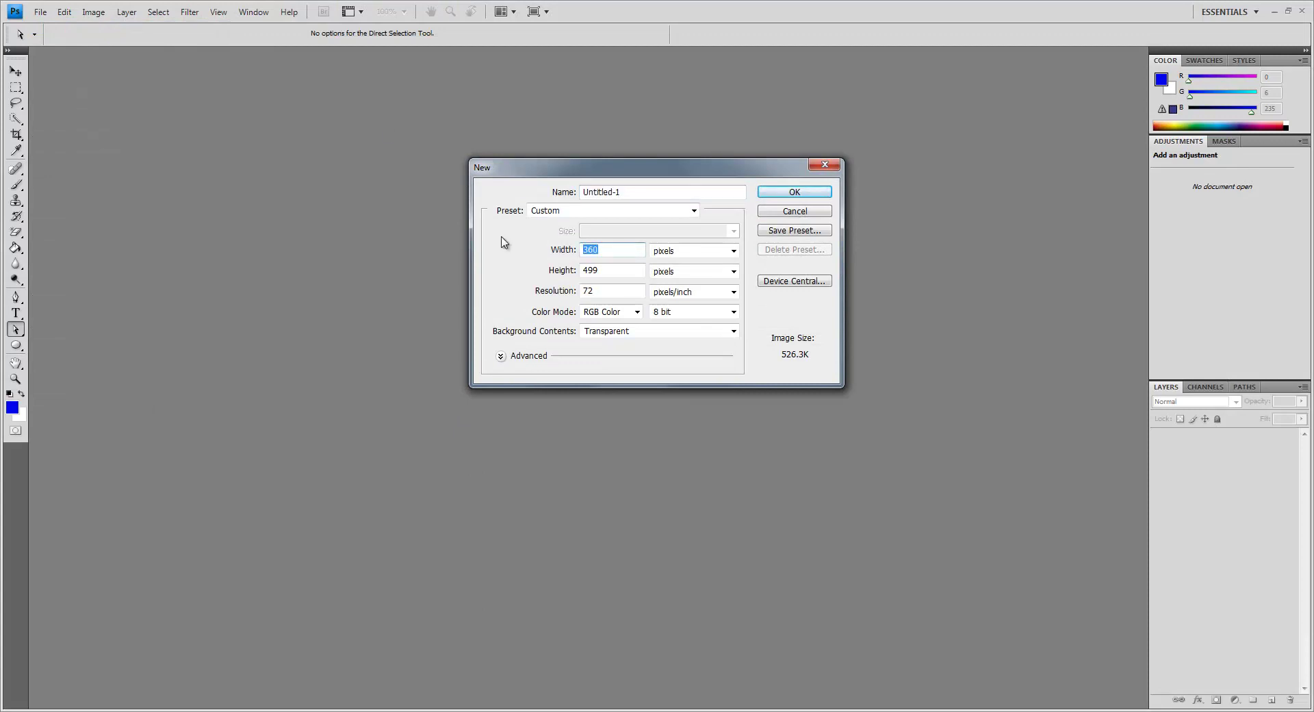
text(1280)
key(Tab)
Step: Create the 1280×720 document and type 'Death counter: 2' in Bleeding Cowboys at top left
text(720)
key(Return)
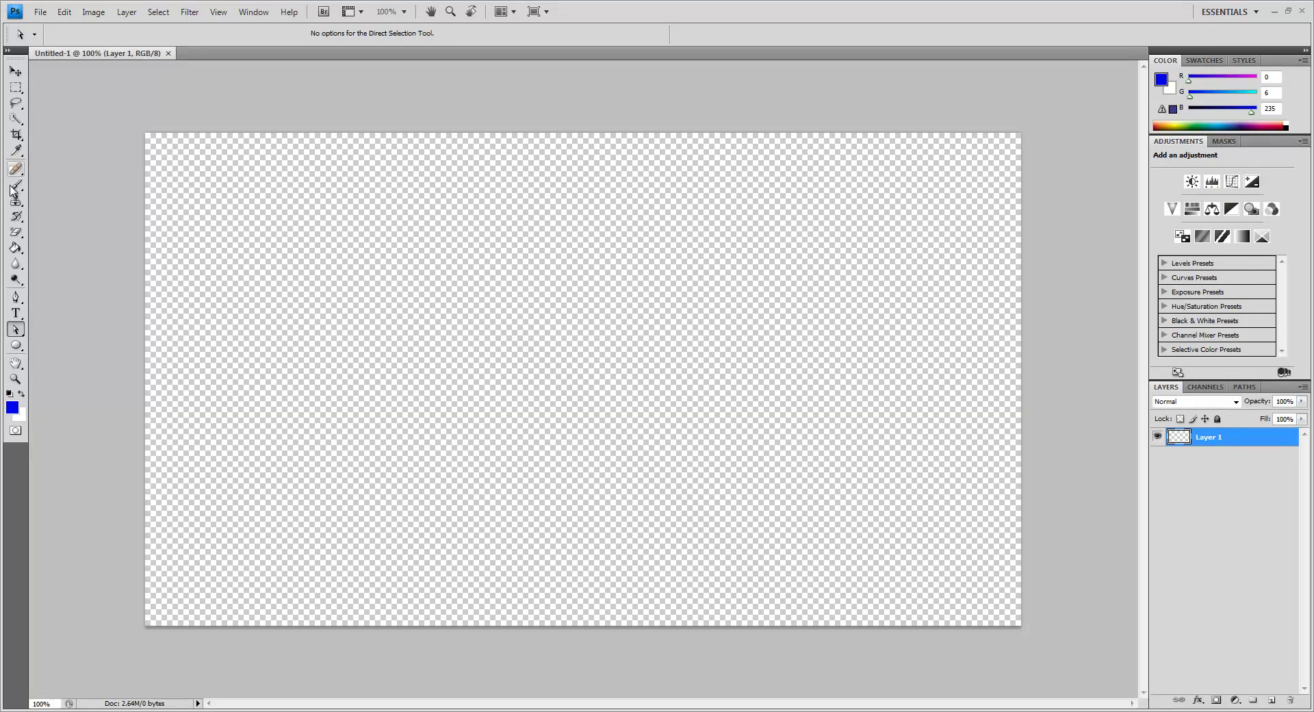
click(16, 313)
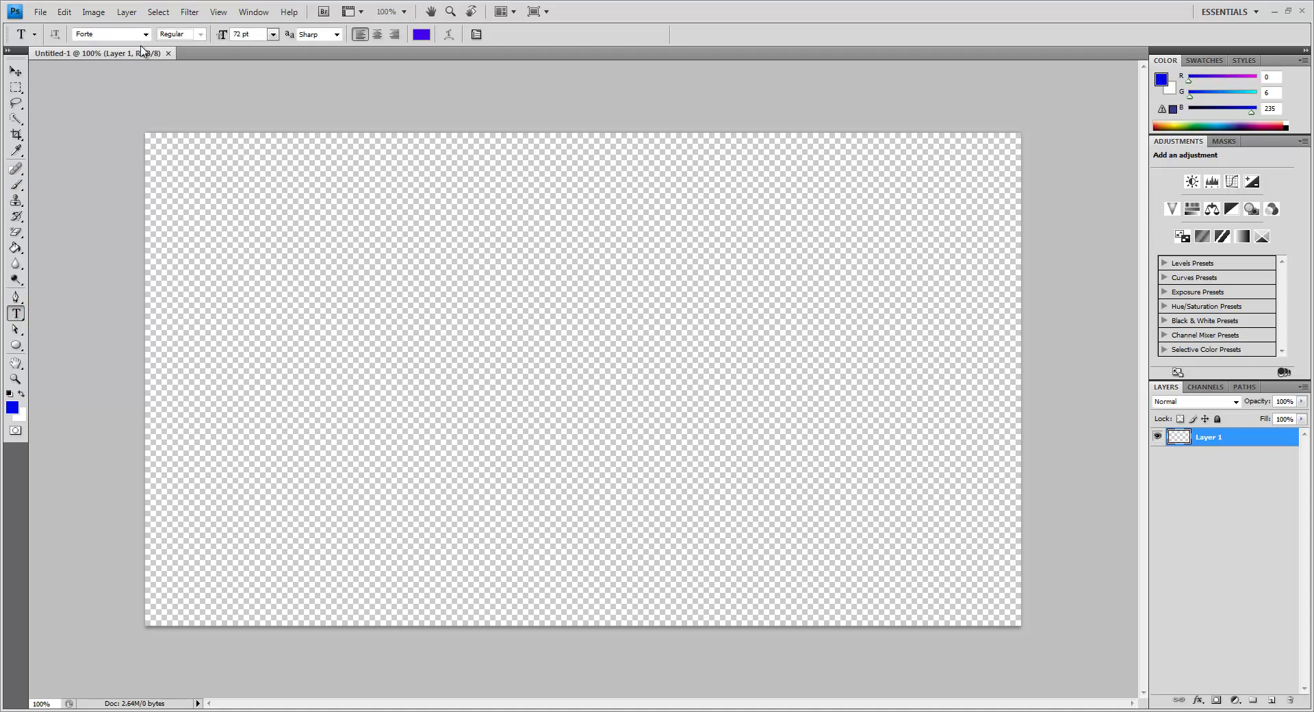
click(145, 34)
scroll(136, 115, up, 15)
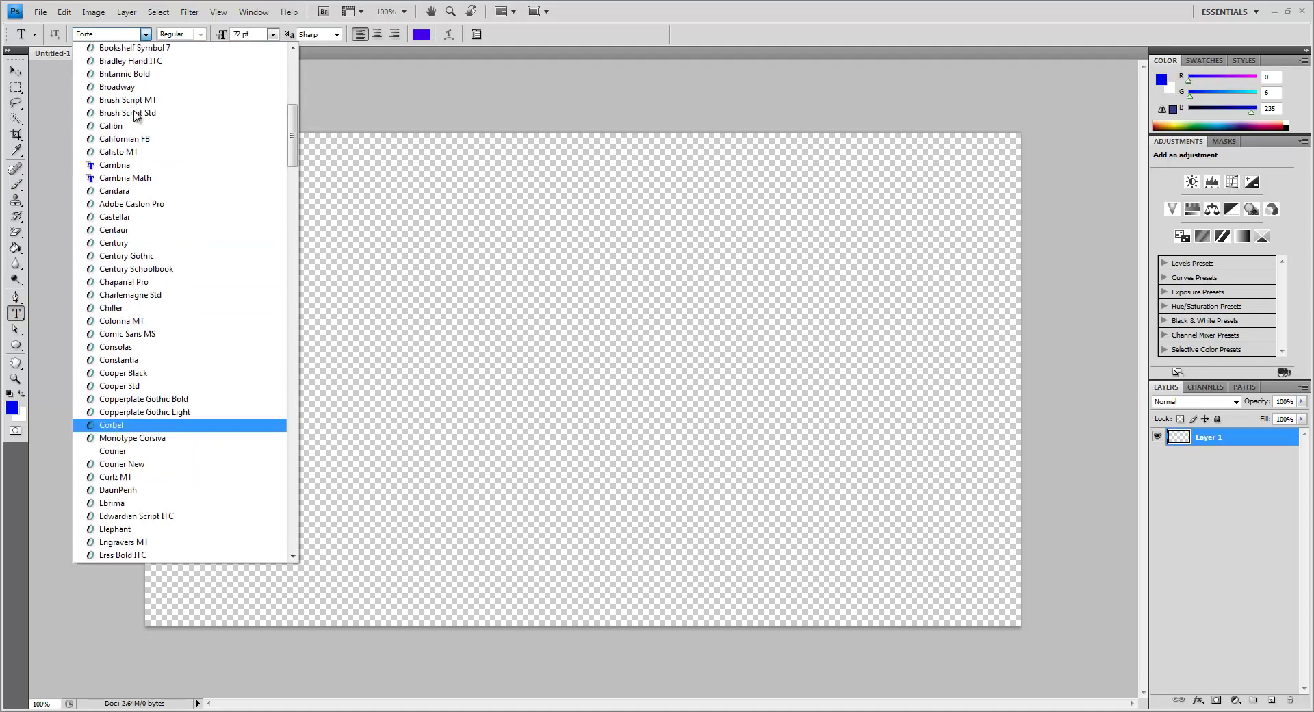
scroll(136, 115, up, 2)
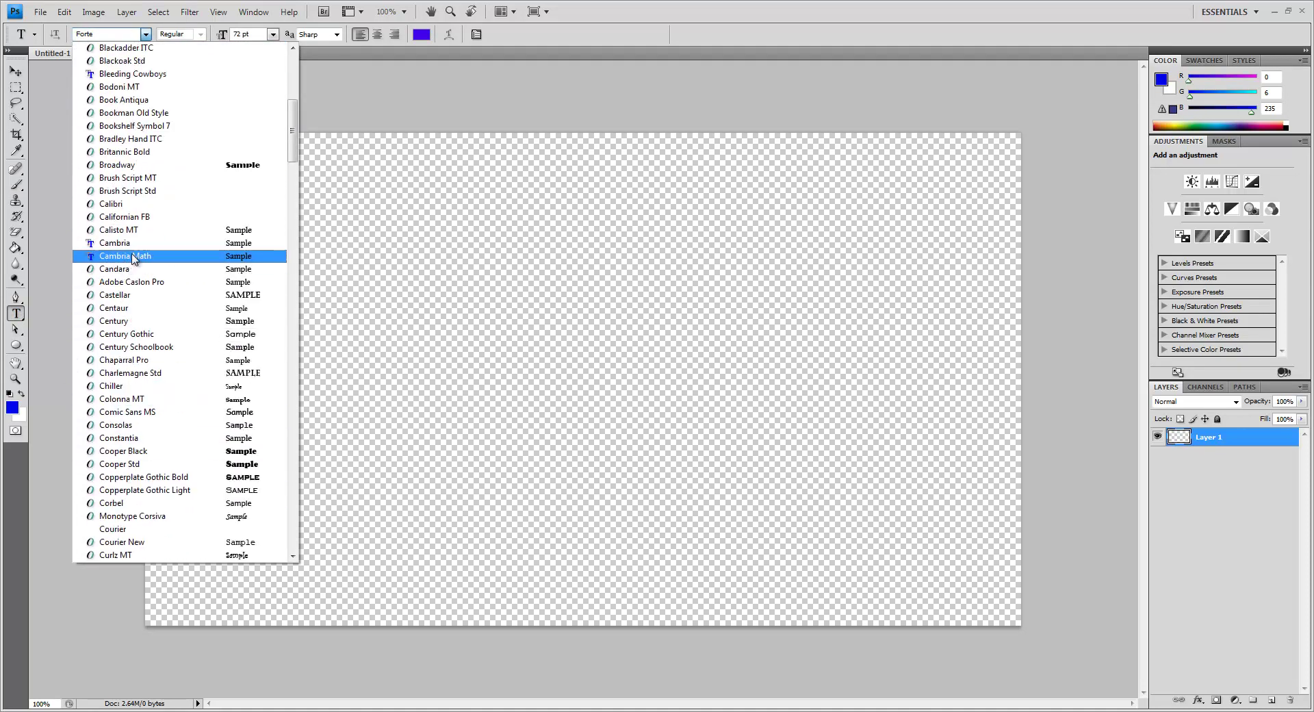
scroll(134, 246, up, 2)
click(151, 149)
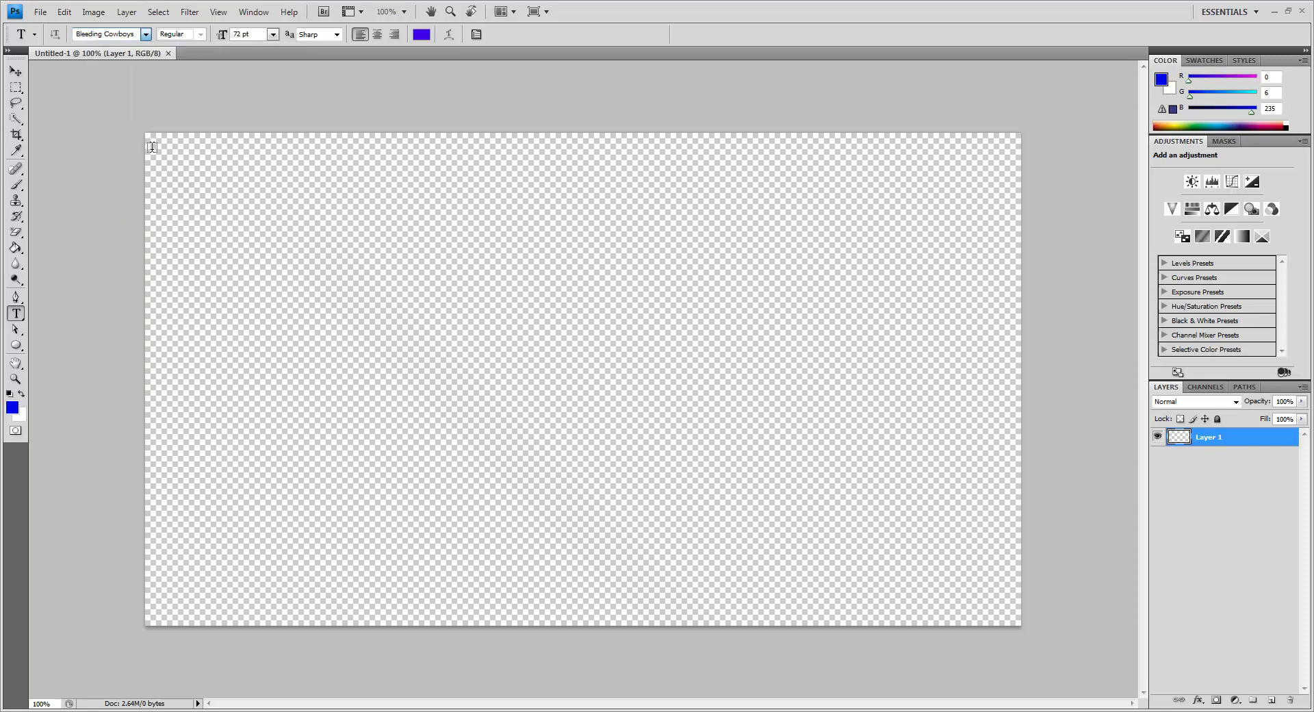
drag(214, 173, 695, 257)
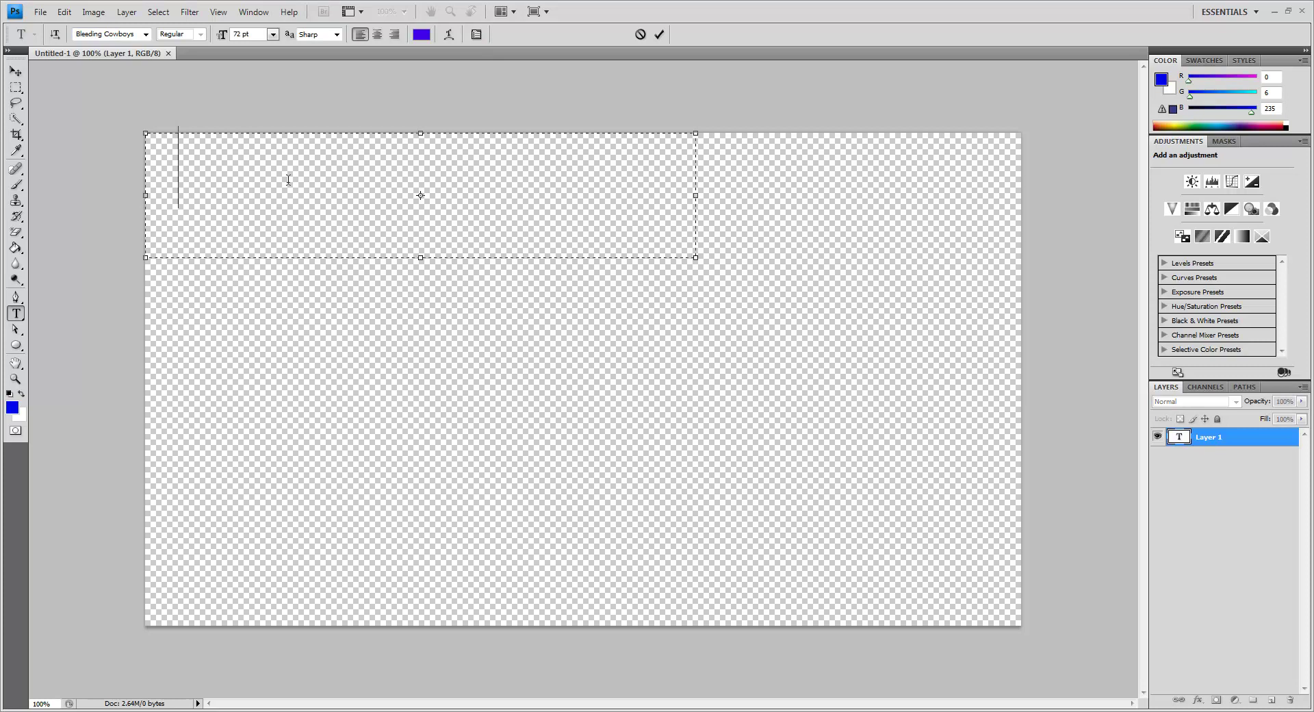
text(Death)
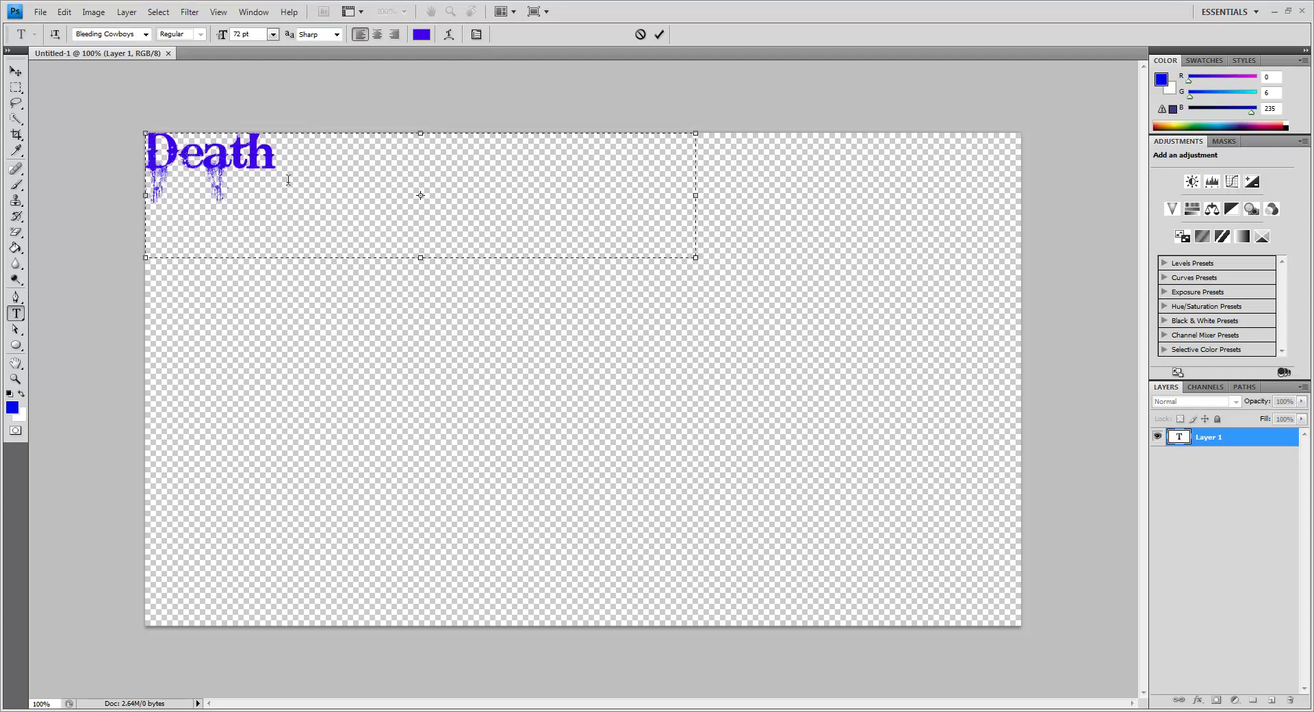
text( counter:  )
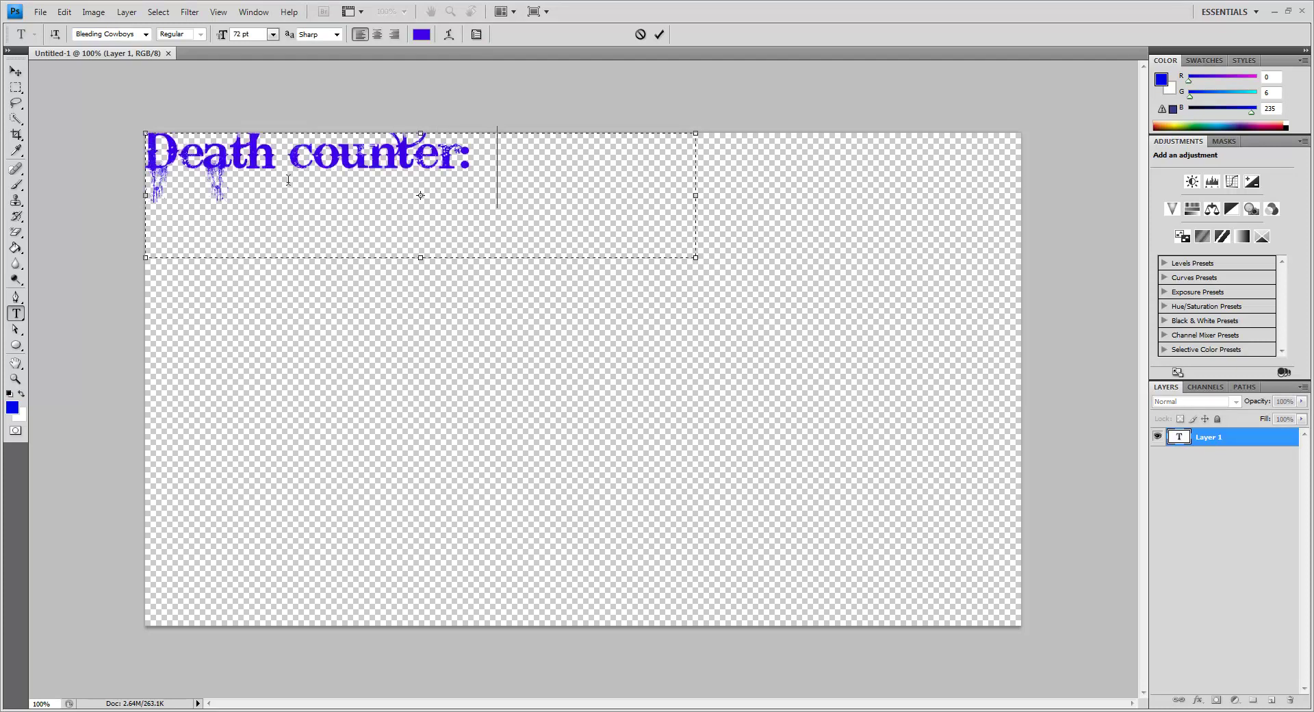
text(2)
Step: Commit the text, begin saving as PNG, then cancel the Save As dialog and return to Vegas
click(16, 344)
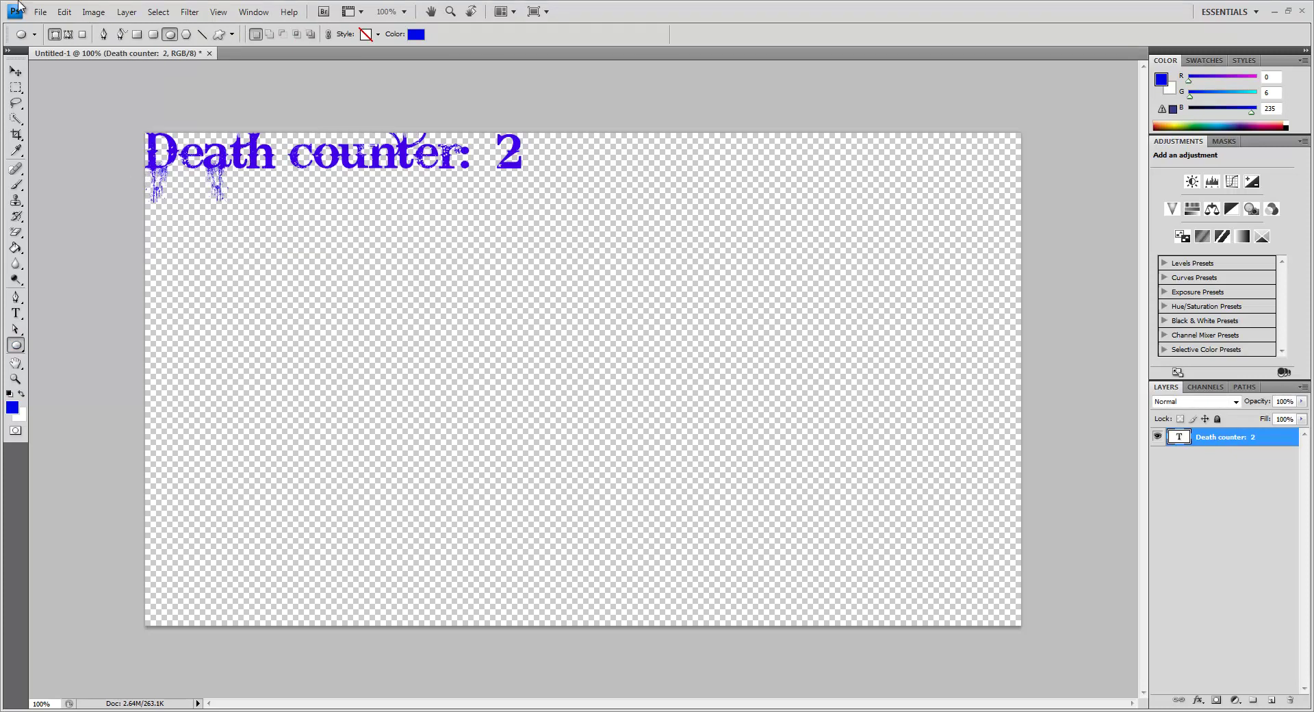
click(40, 12)
click(69, 183)
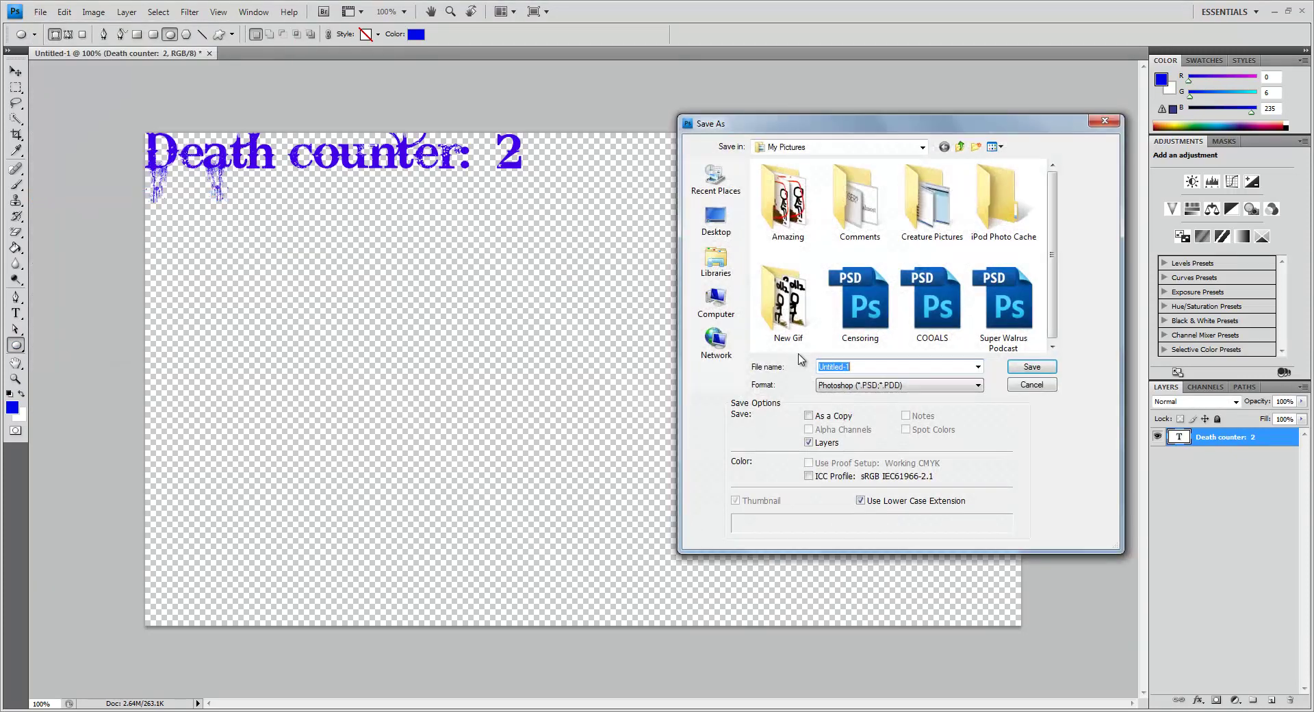
click(927, 385)
click(883, 536)
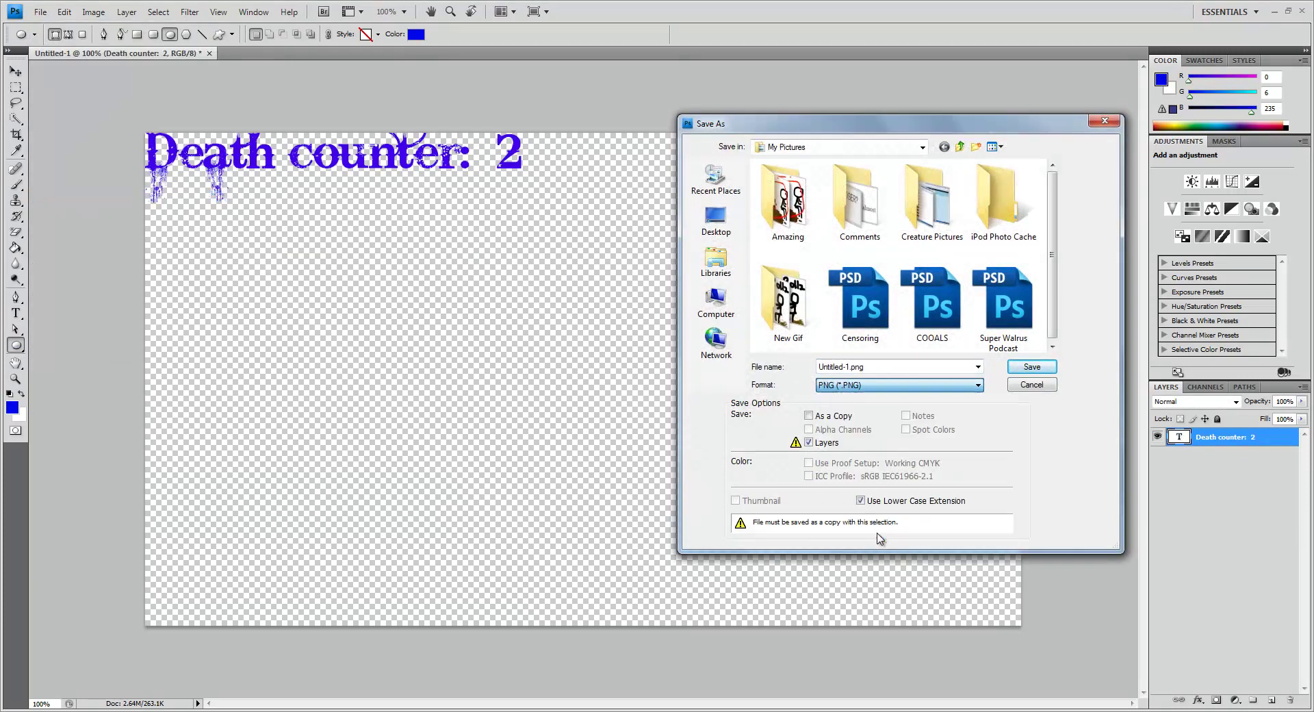
click(883, 369)
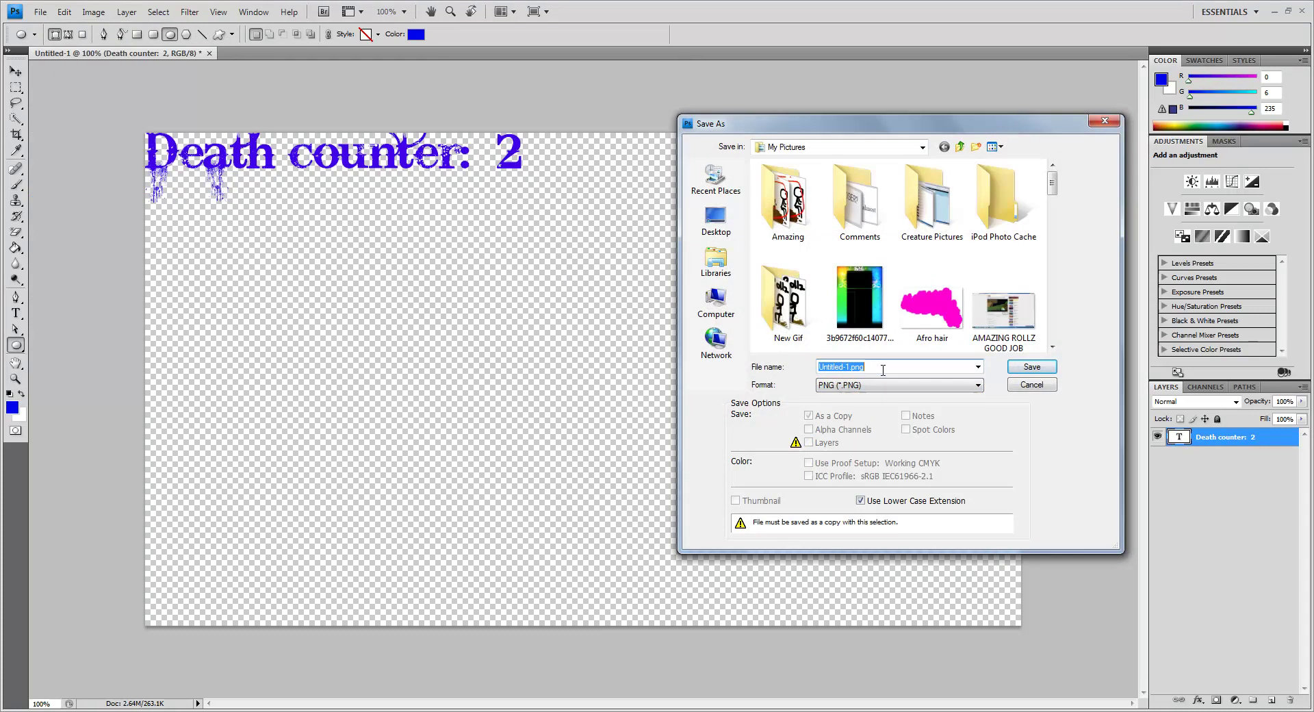
click(1104, 120)
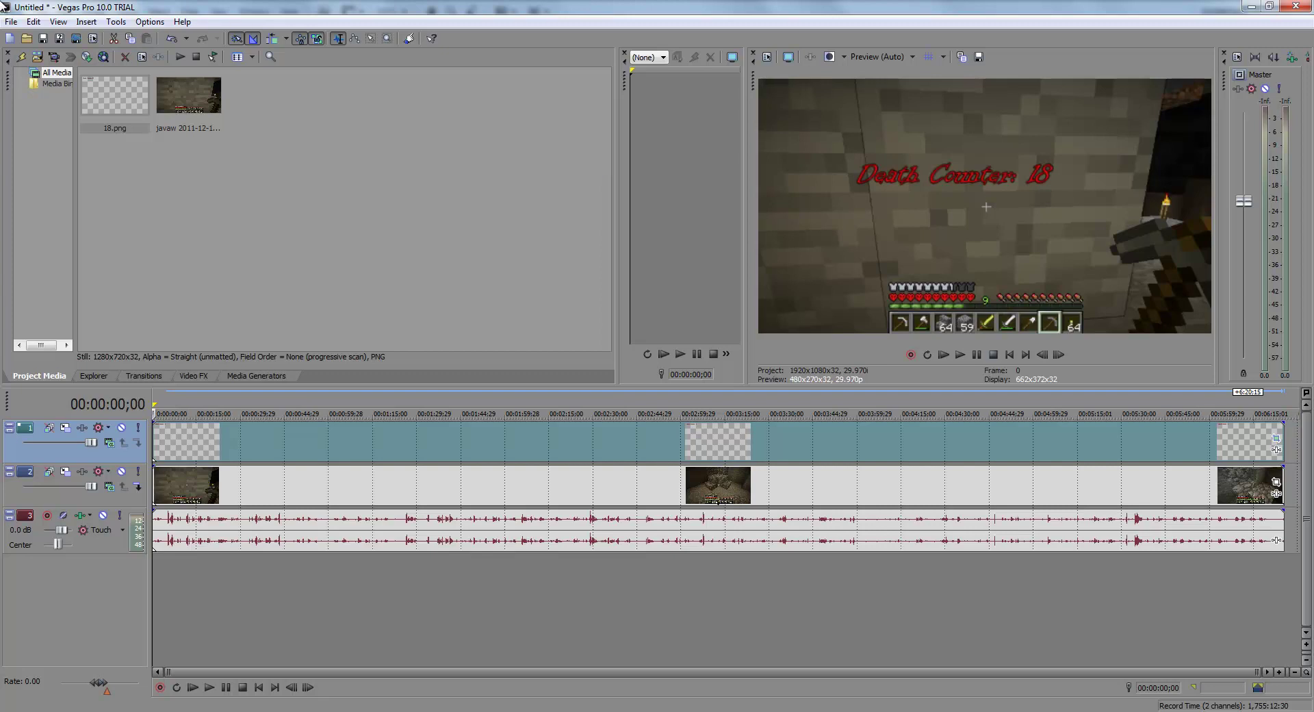
Step: Import Y U MAD BRO.jpg from the Pictures library
click(11, 21)
mouse_move(91, 153)
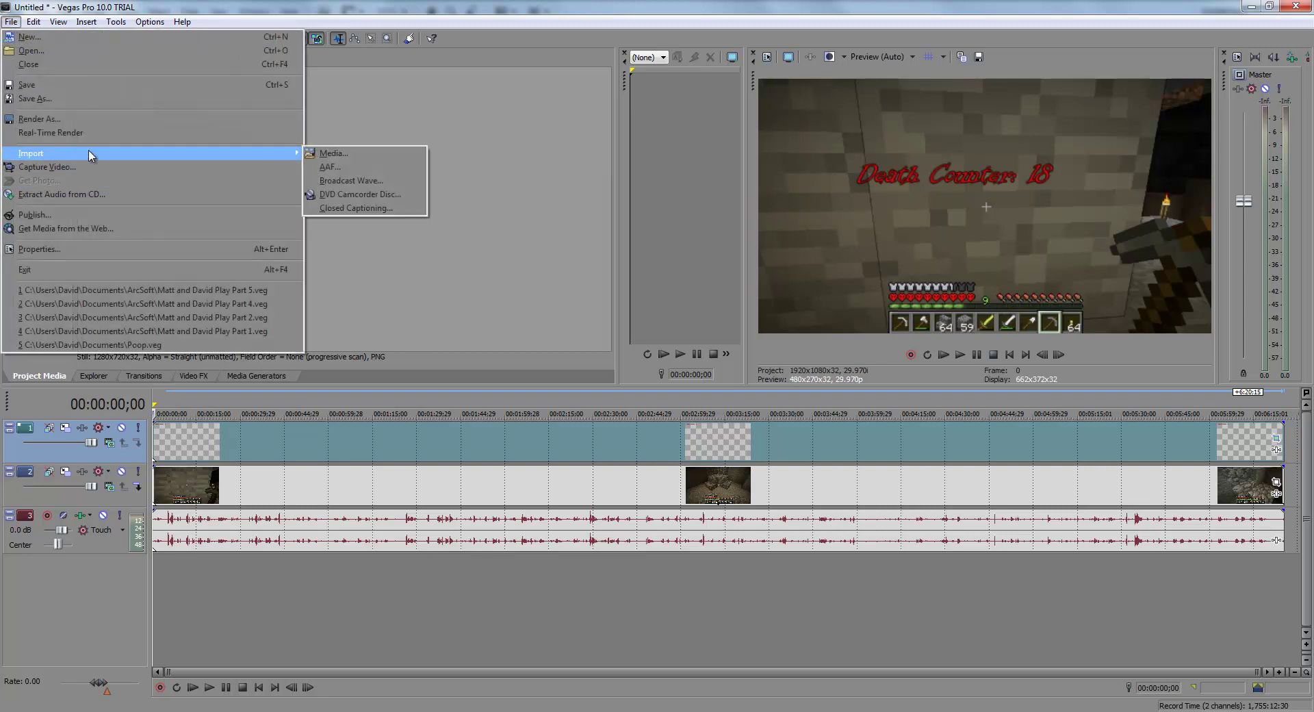
click(332, 152)
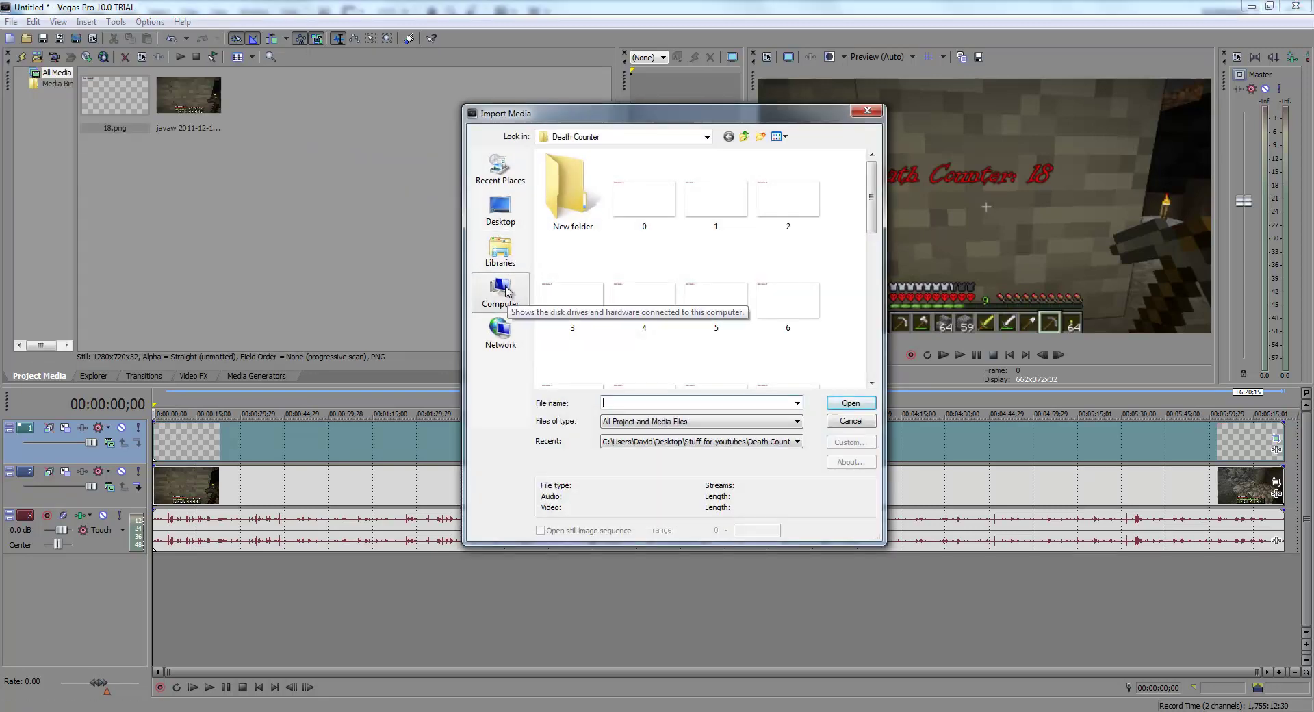
click(507, 296)
click(500, 250)
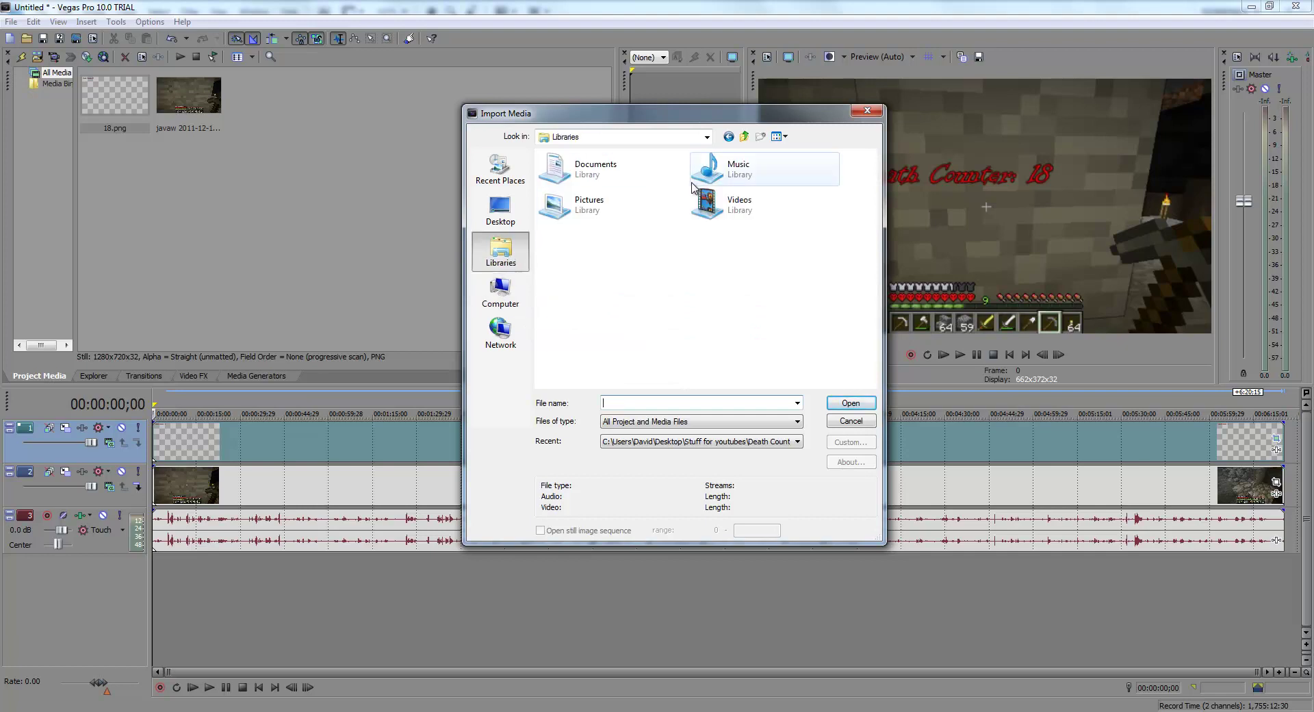
double_click(599, 205)
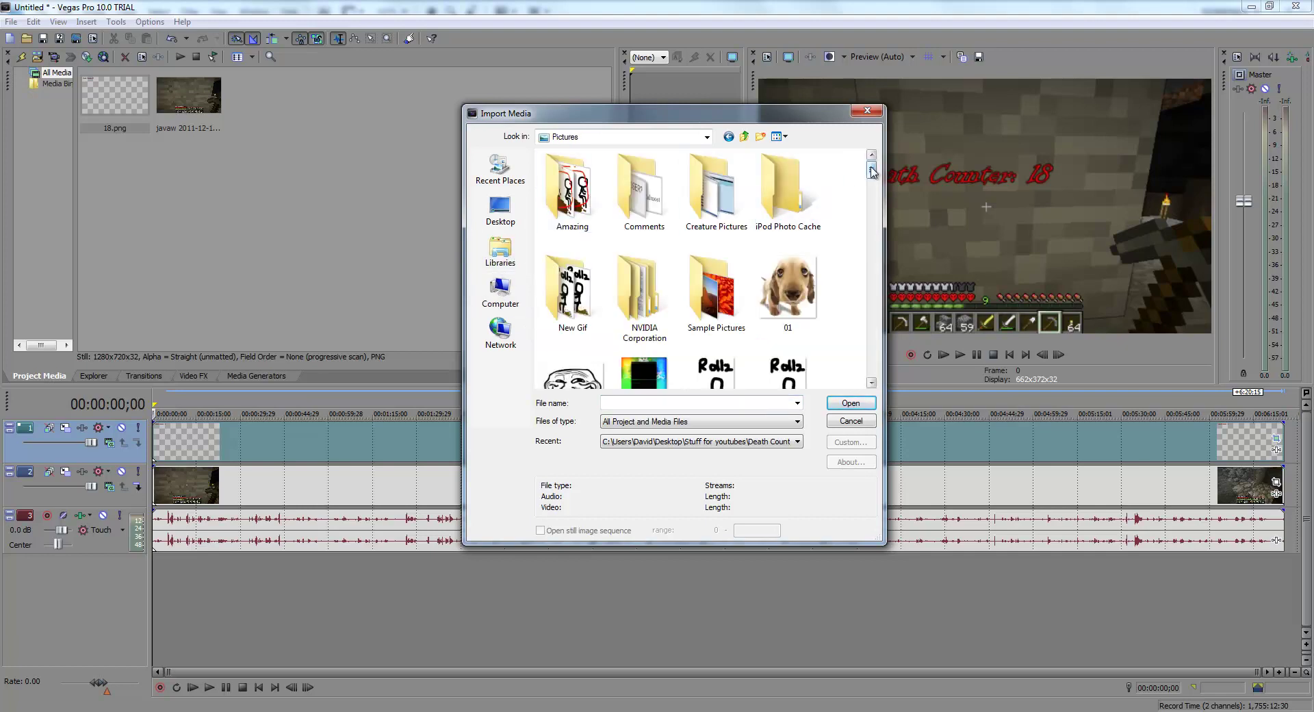
drag(870, 176, 821, 376)
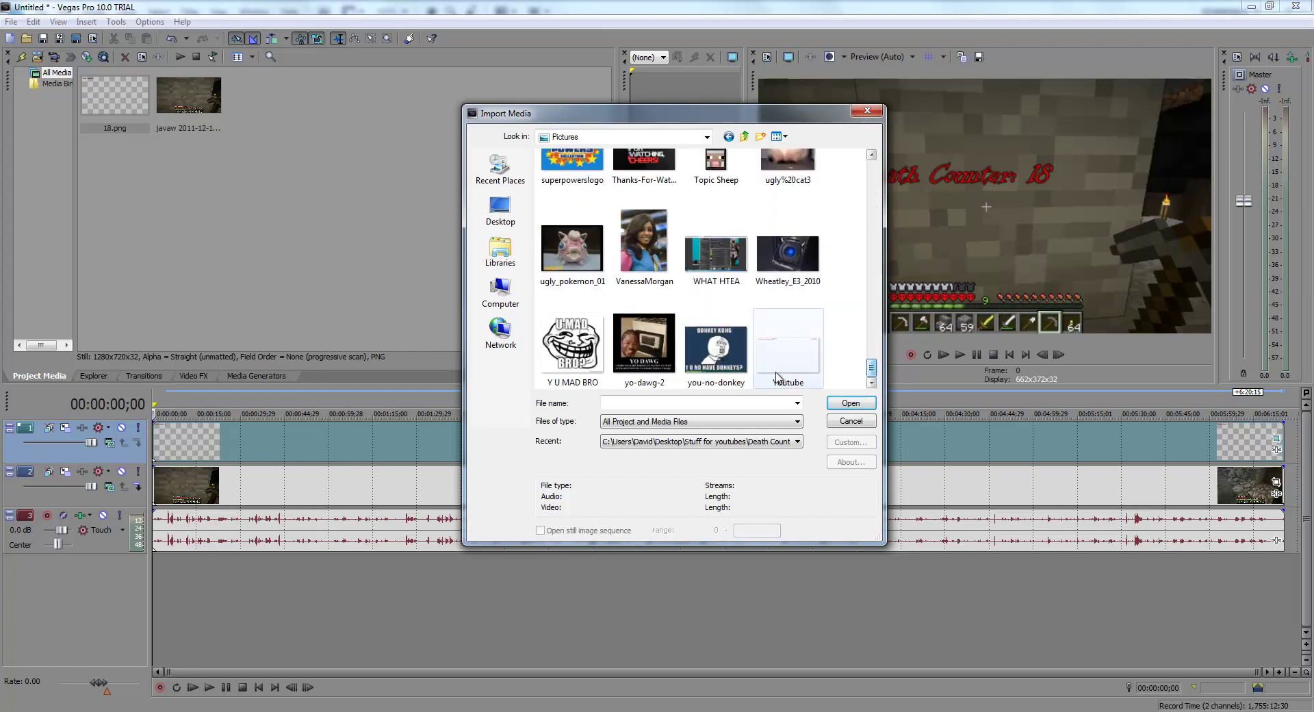
double_click(572, 346)
Step: Place the troll-face image at the timeline start and nudge its Pan/Crop framing up-left
drag(253, 81, 156, 409)
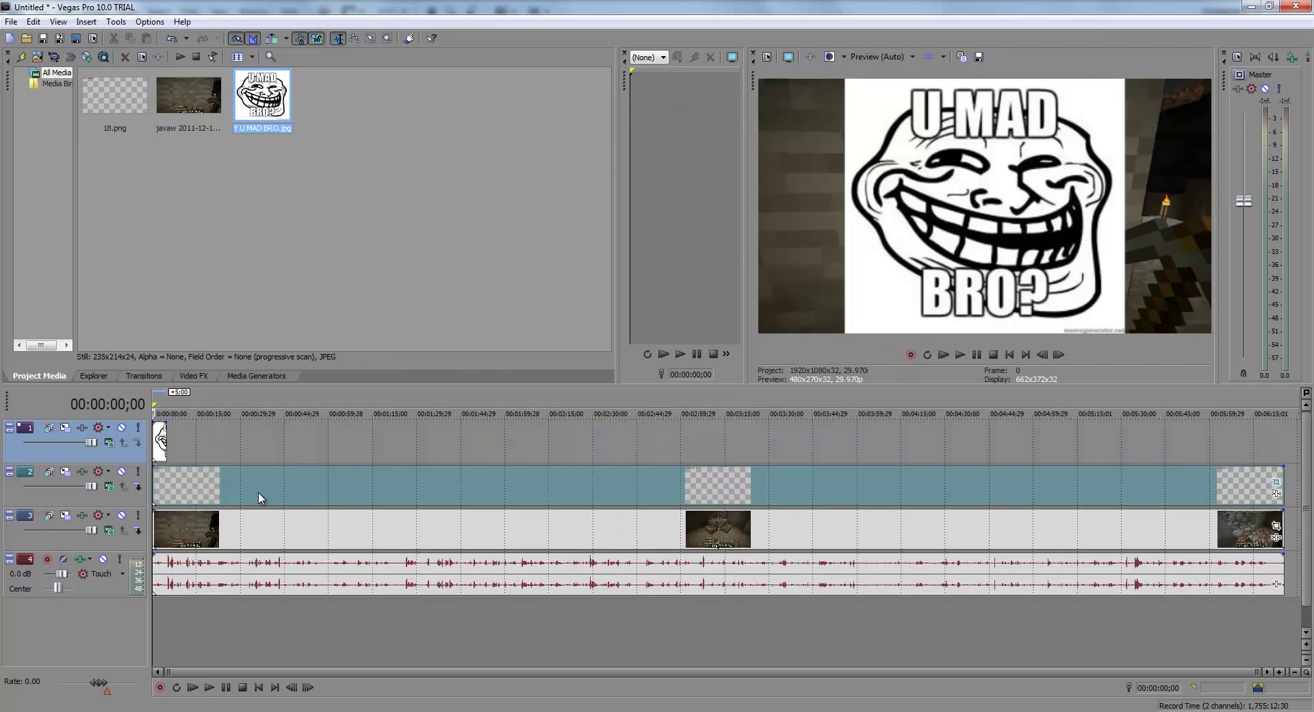
right_click(155, 434)
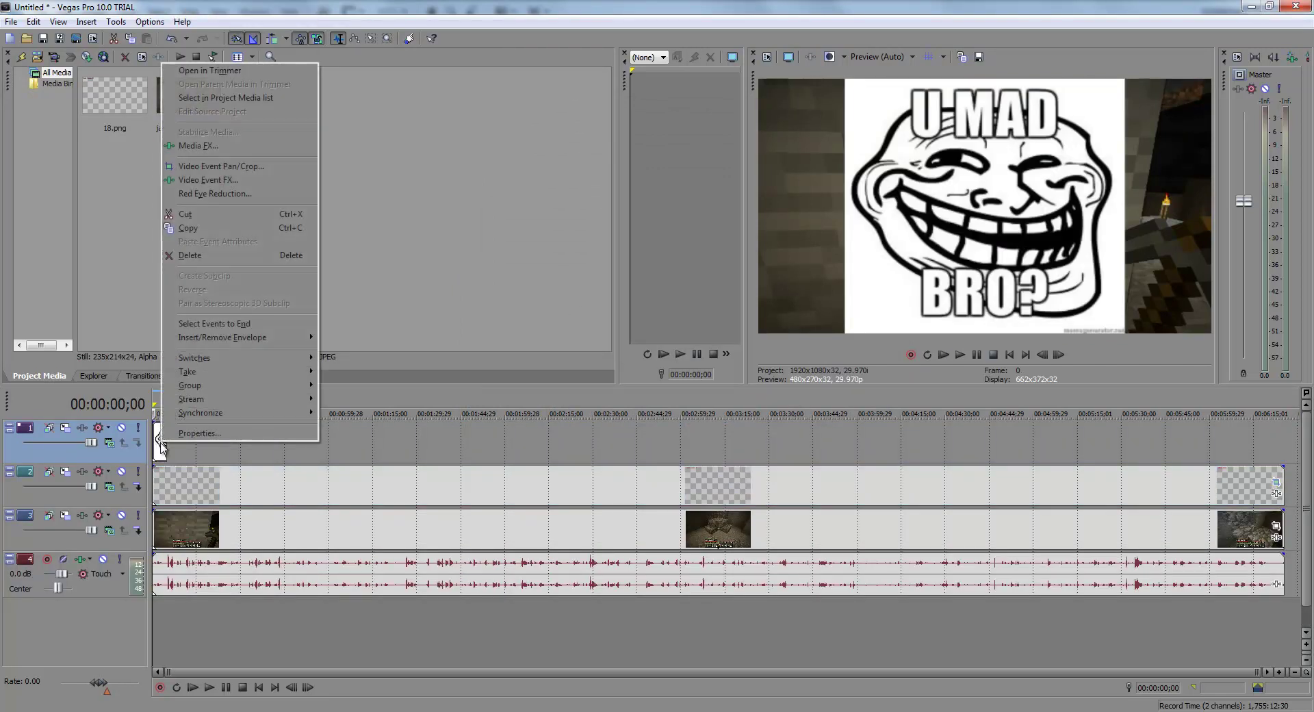
click(210, 167)
mouse_move(755, 345)
mouse_down()
mouse_move(728, 331)
mouse_move(738, 350)
mouse_up()
Step: Close Pan/Crop and move the playhead to about 43 s, then about 10 s
click(1071, 202)
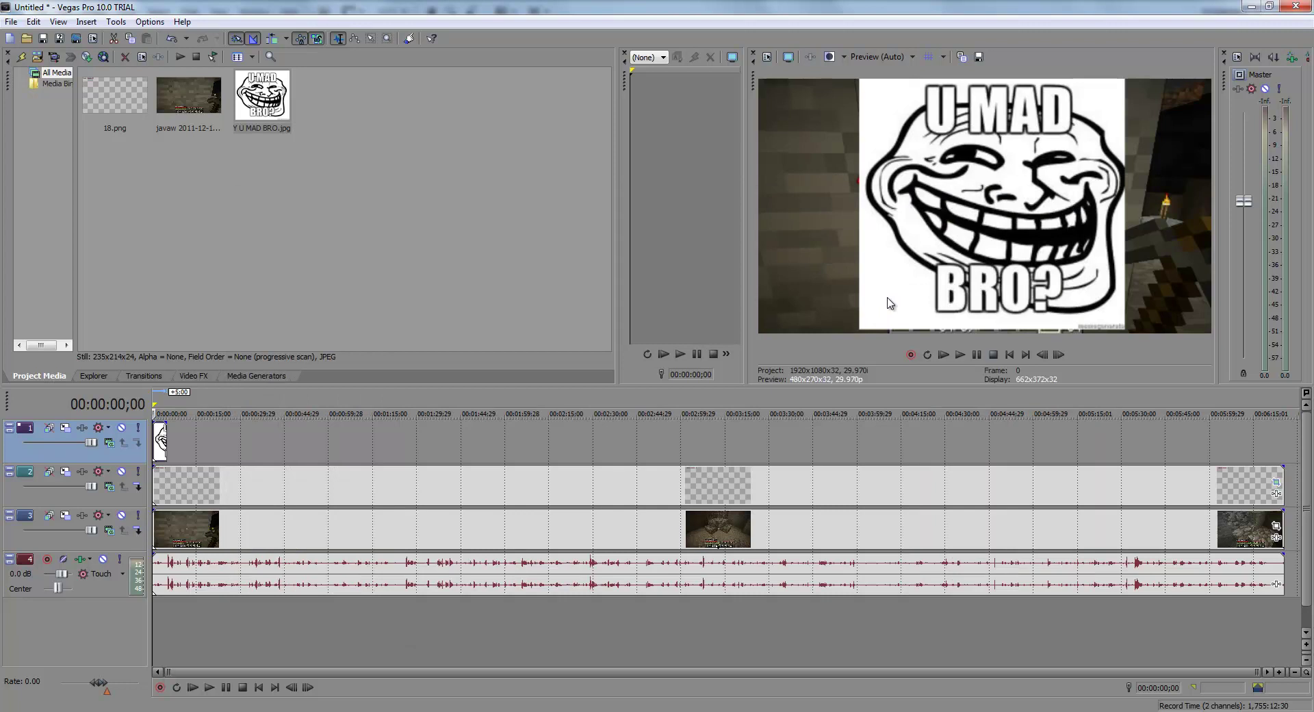
click(281, 614)
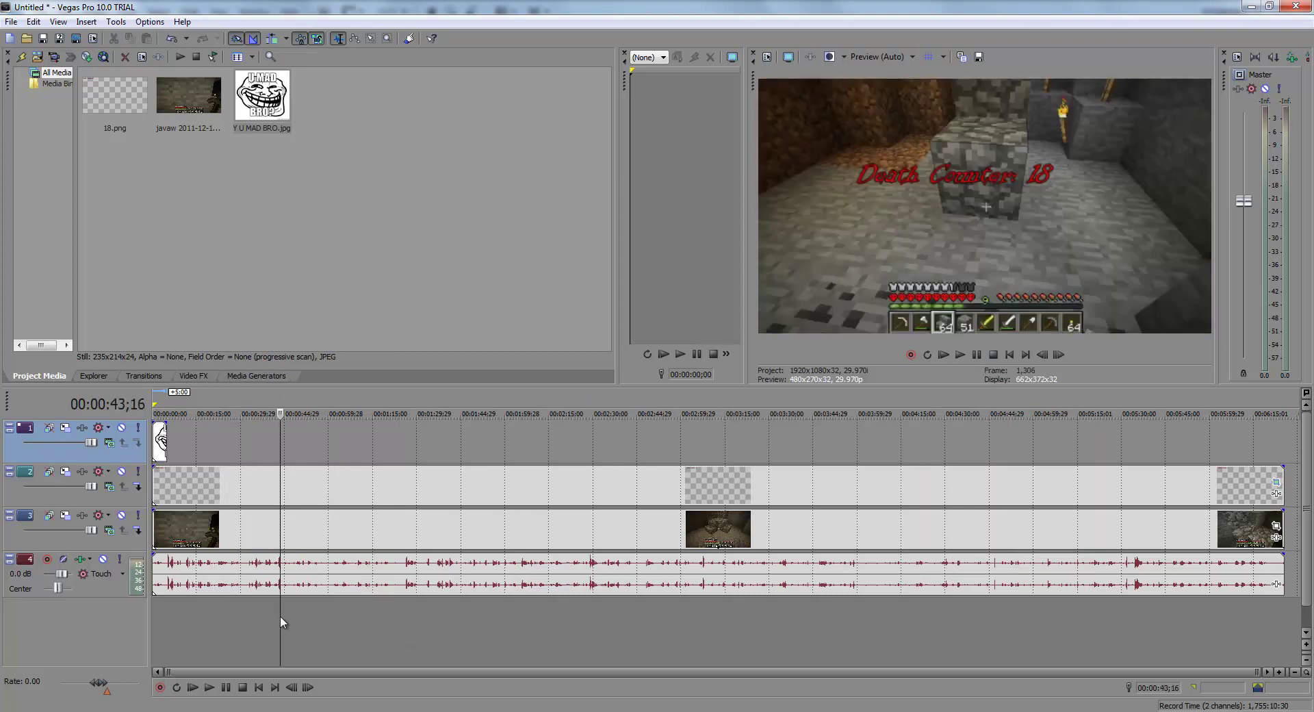
click(185, 625)
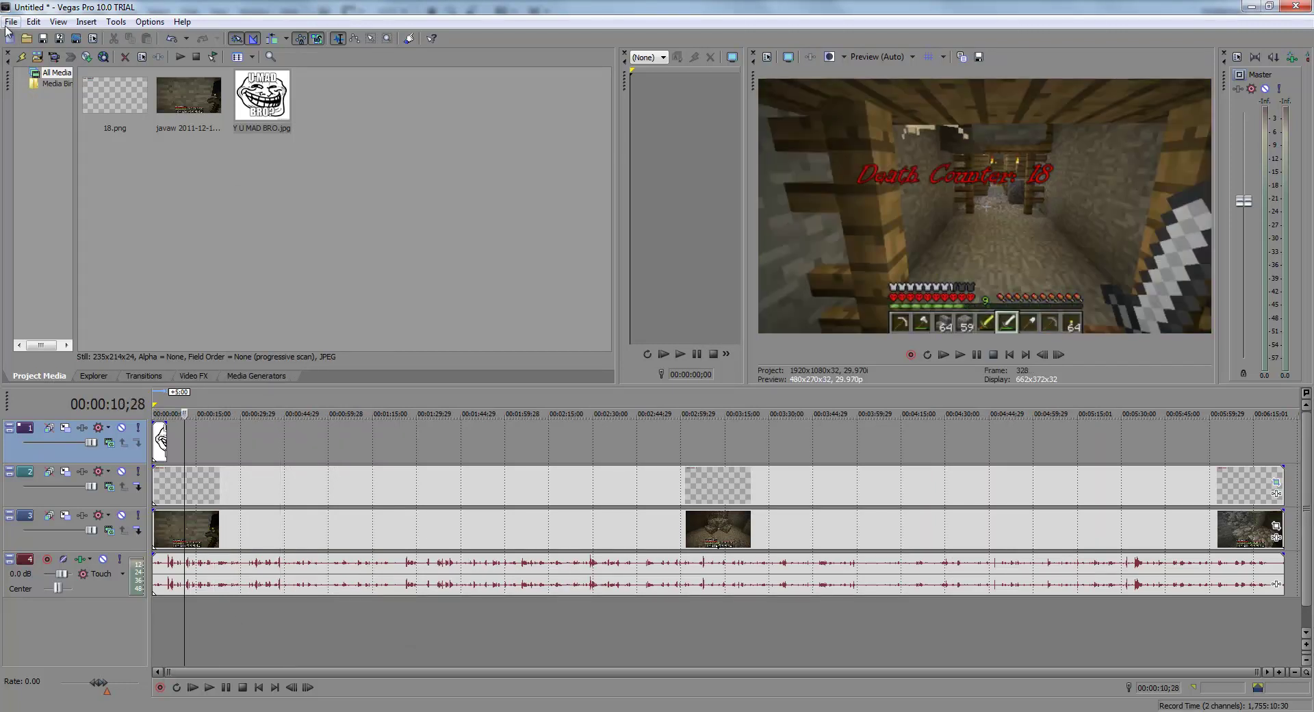
Step: Open the media import dialog and browse the Desktop, checking the YouTube Assets folder
click(11, 21)
mouse_move(48, 156)
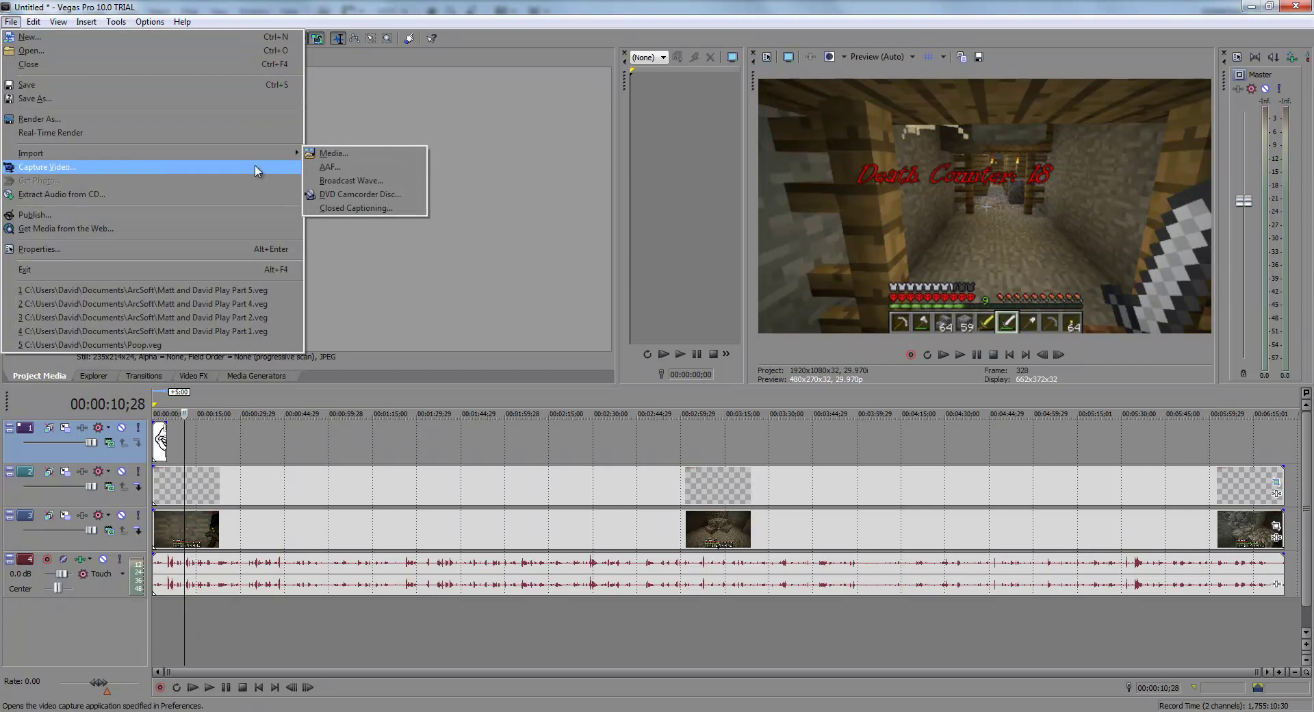
click(328, 157)
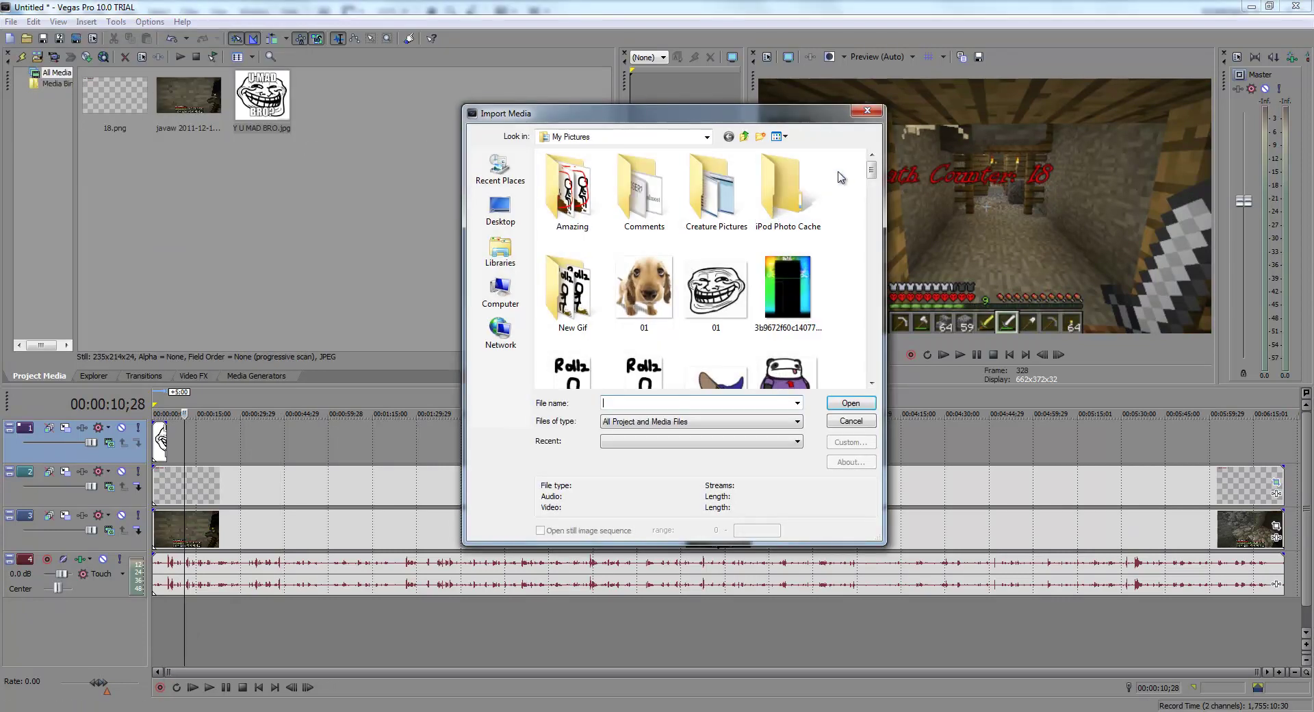
scroll(871, 171, down, 1)
click(500, 209)
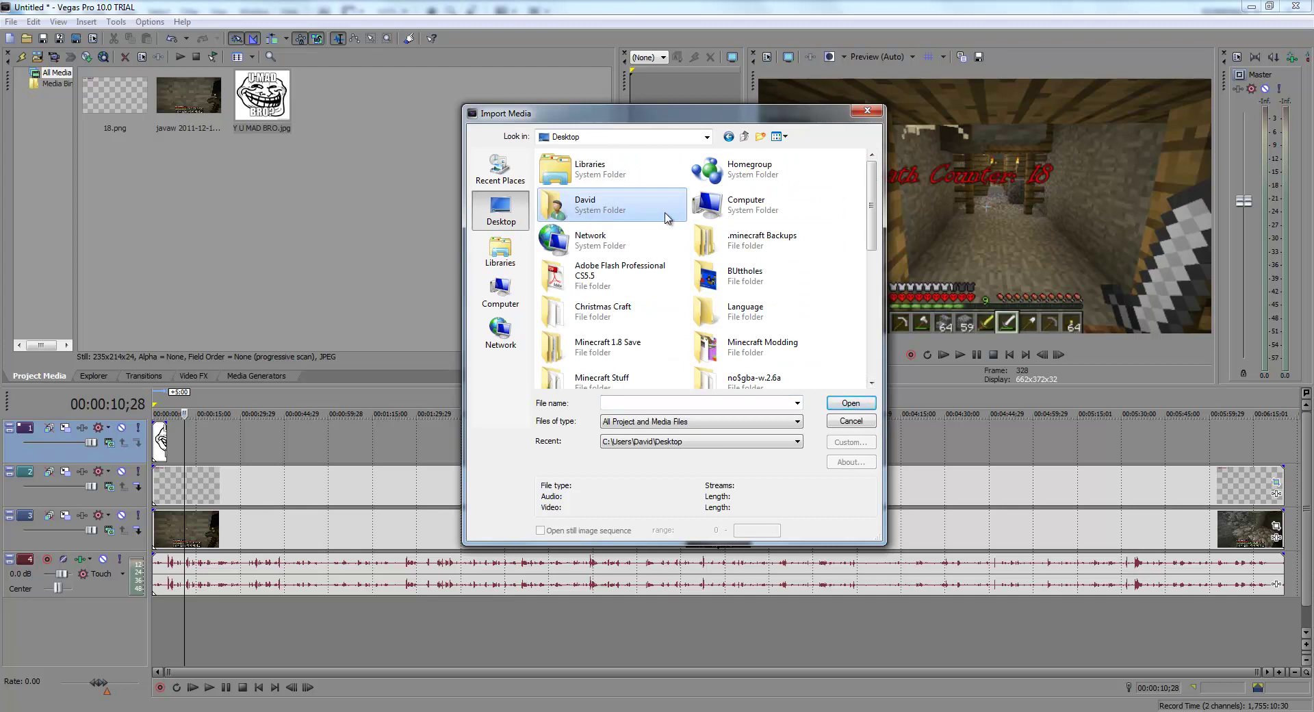
drag(874, 207, 884, 369)
scroll(788, 240, up, 5)
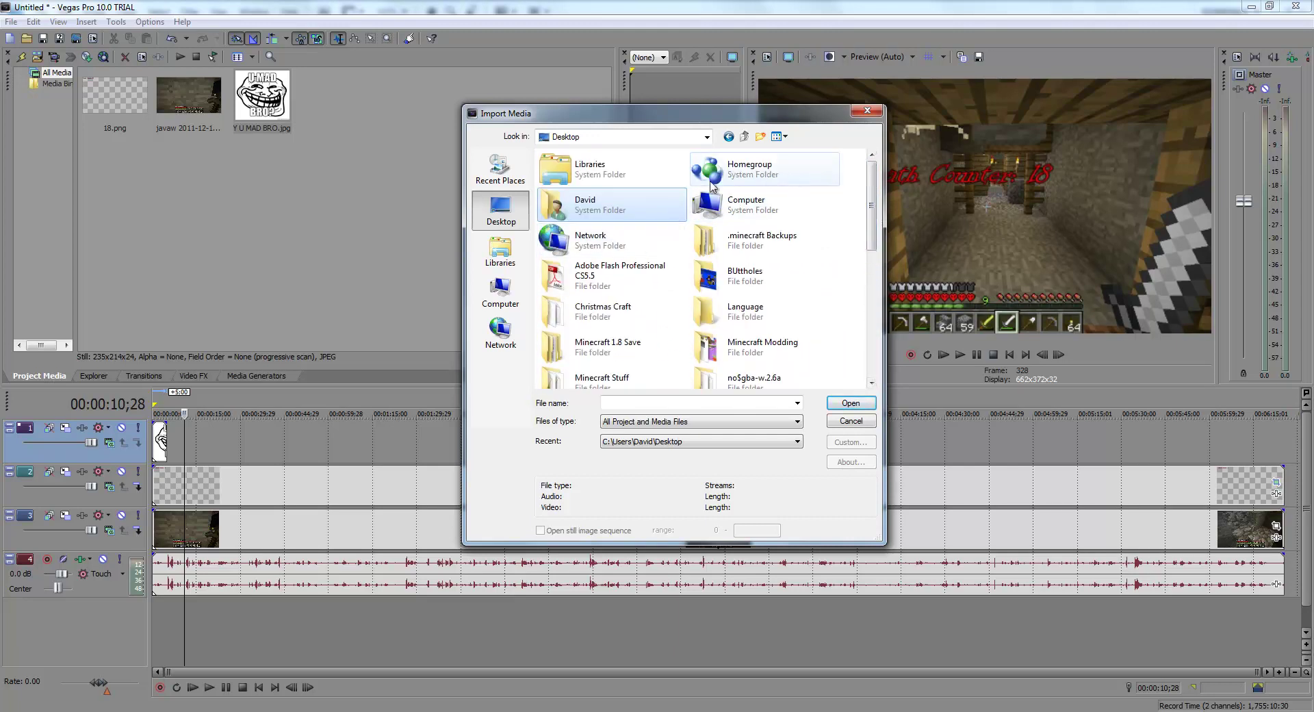
scroll(765, 330, down, 3)
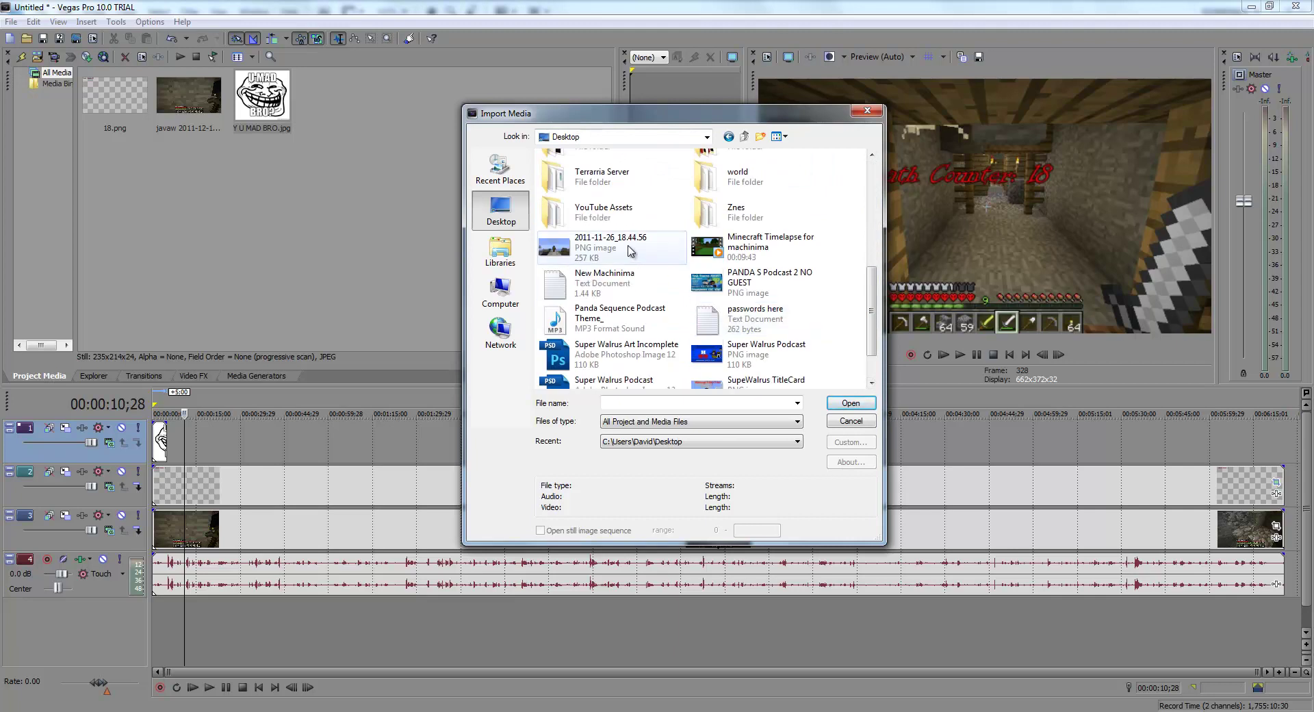
double_click(602, 211)
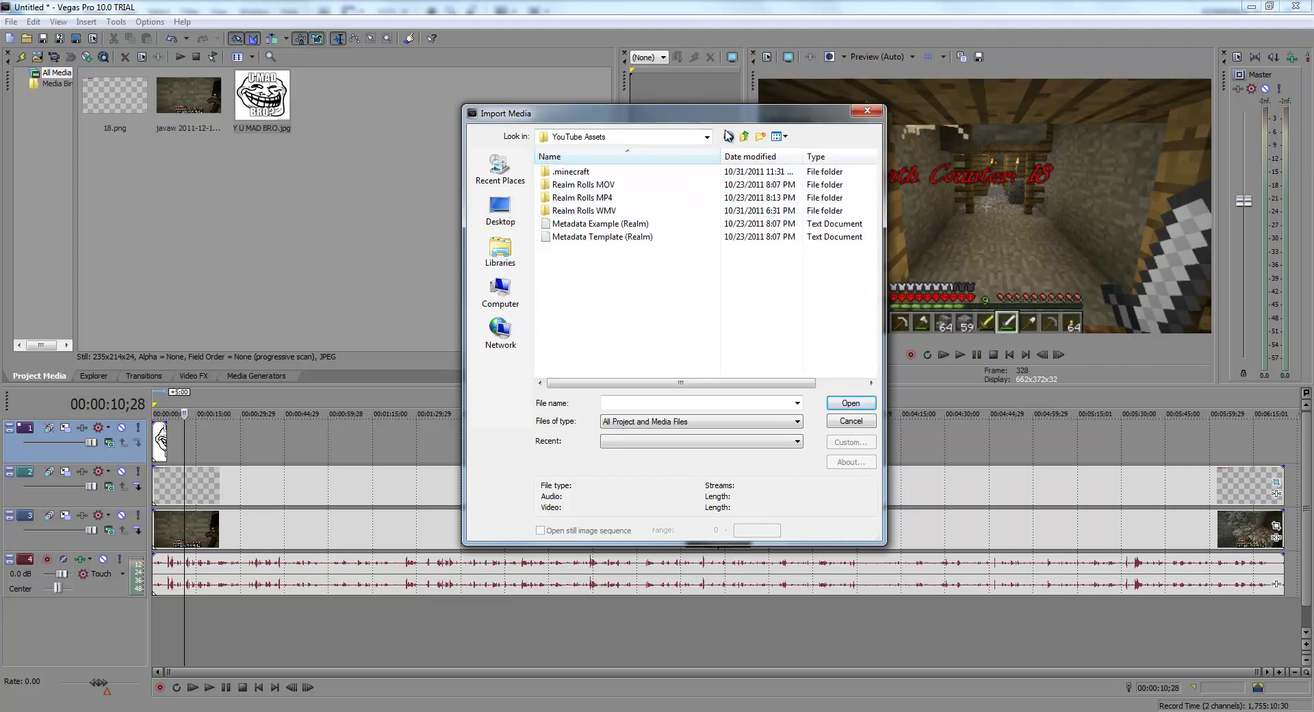
click(746, 139)
Step: Import Shiny Ding Sound Effect.mp3 from Stuff for youtubes\Death Counter
scroll(769, 236, up, 2)
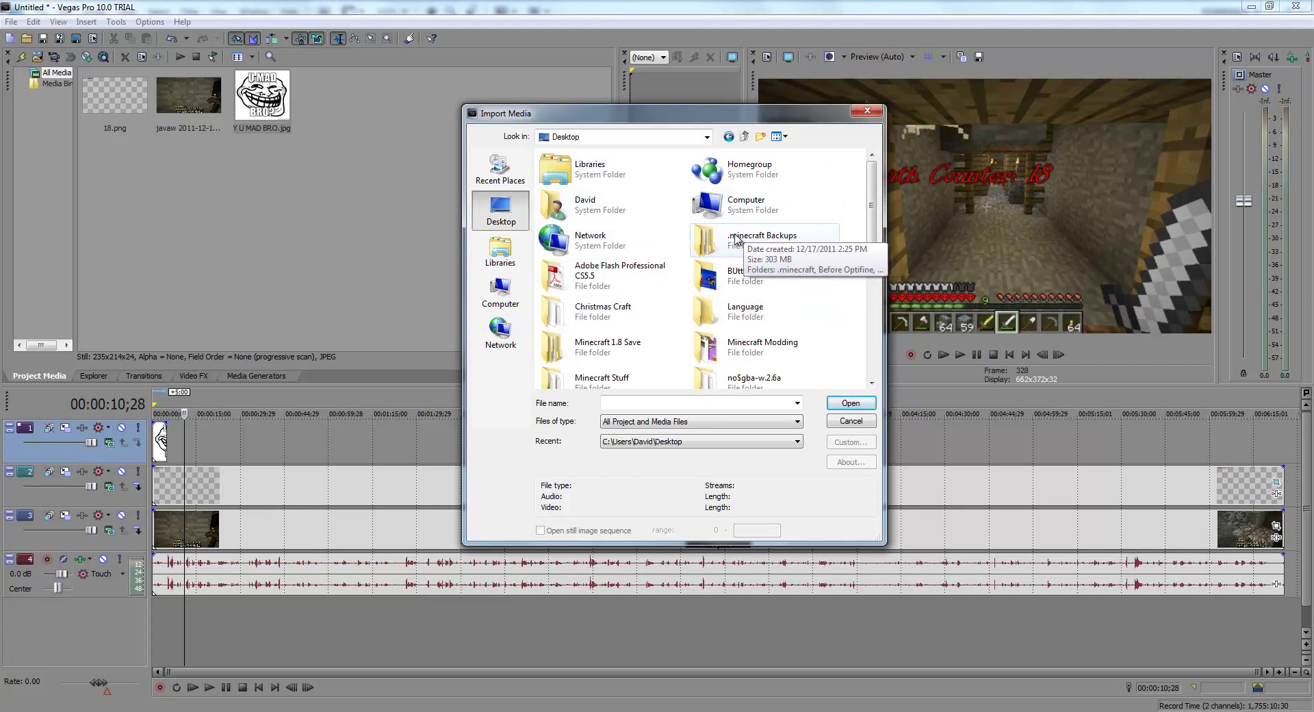
scroll(770, 286, down, 3)
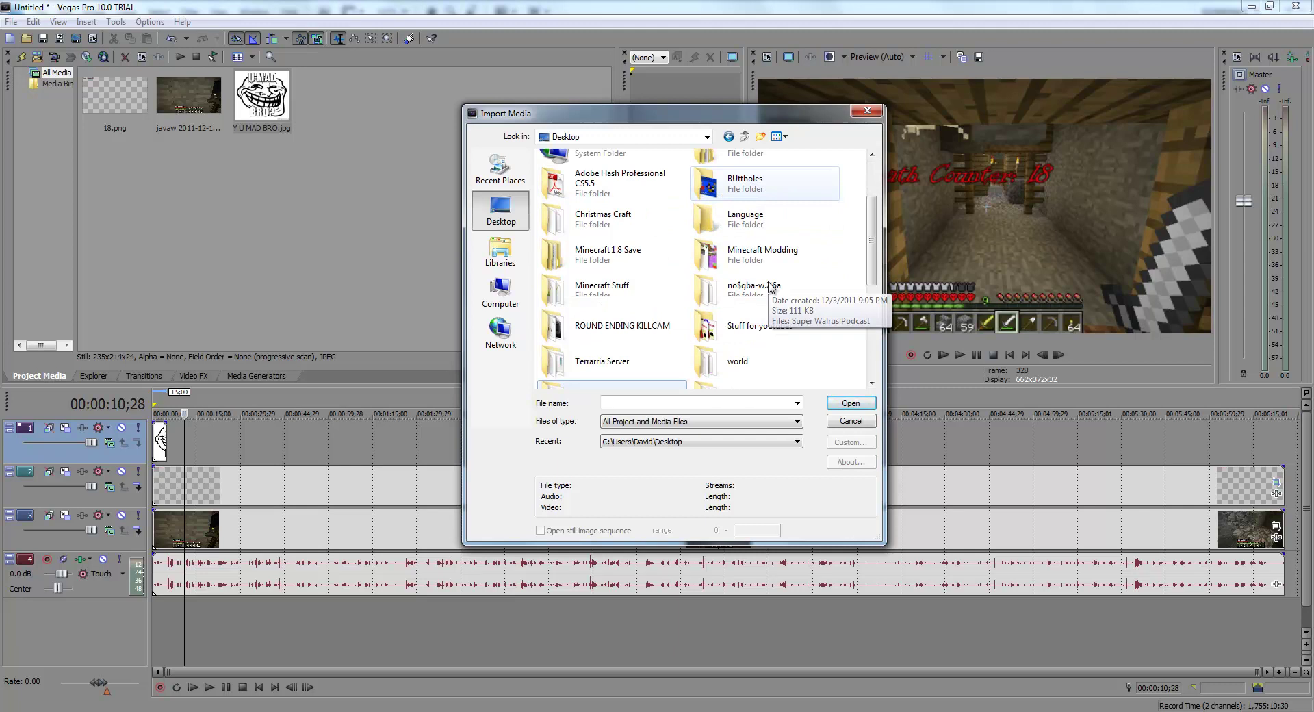
click(747, 329)
double_click(748, 329)
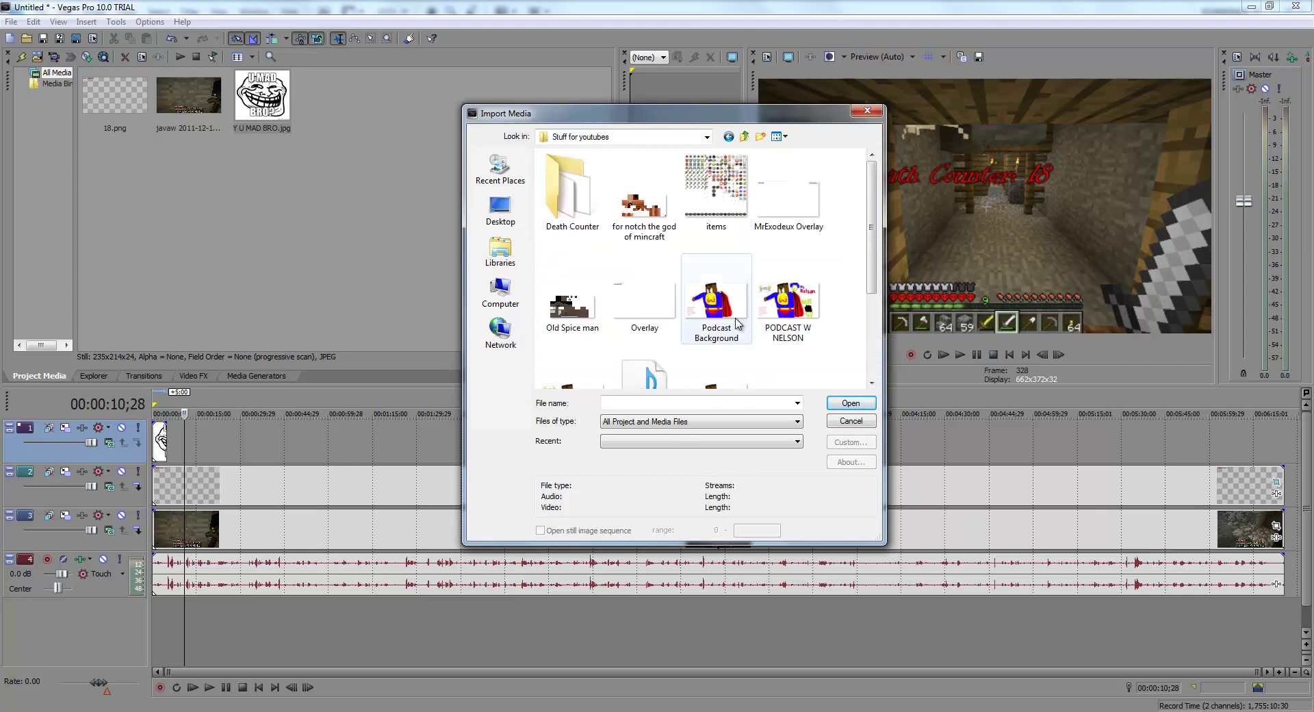
double_click(572, 199)
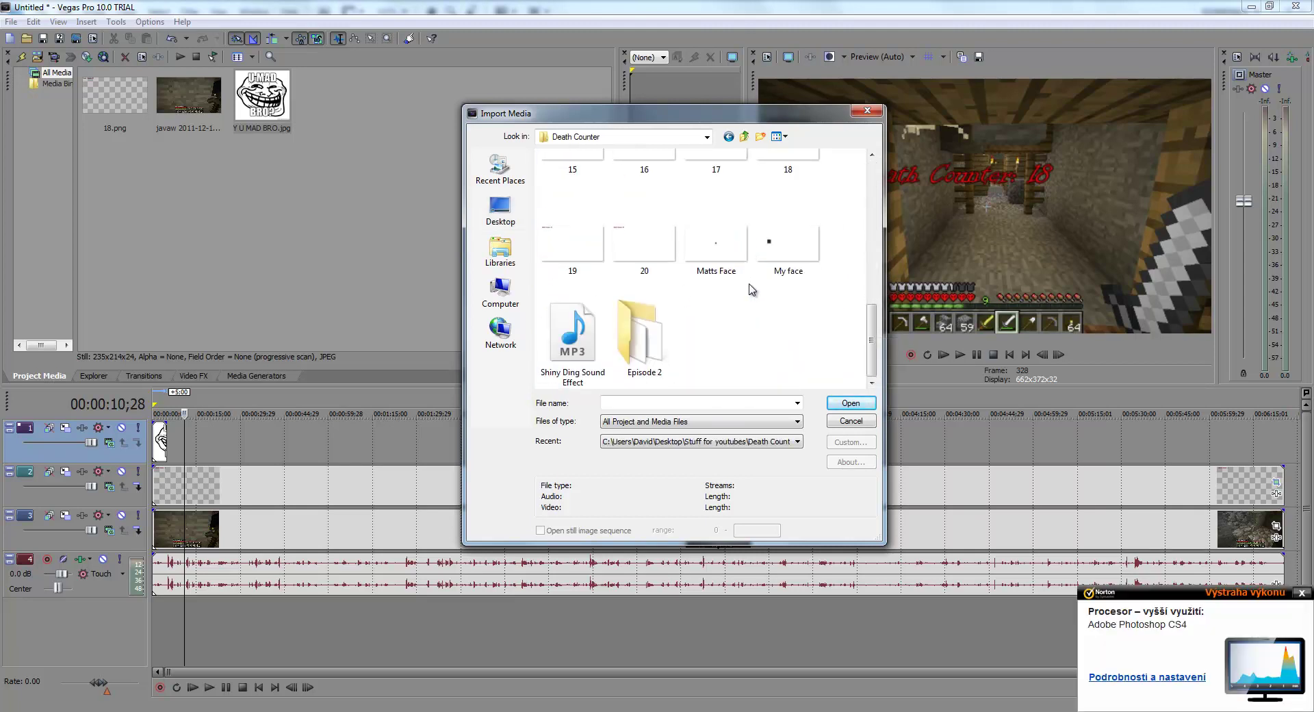
double_click(572, 334)
Step: Place the ding sound on a new audio track and 18.png on the top track, then play from the start
drag(245, 169, 168, 620)
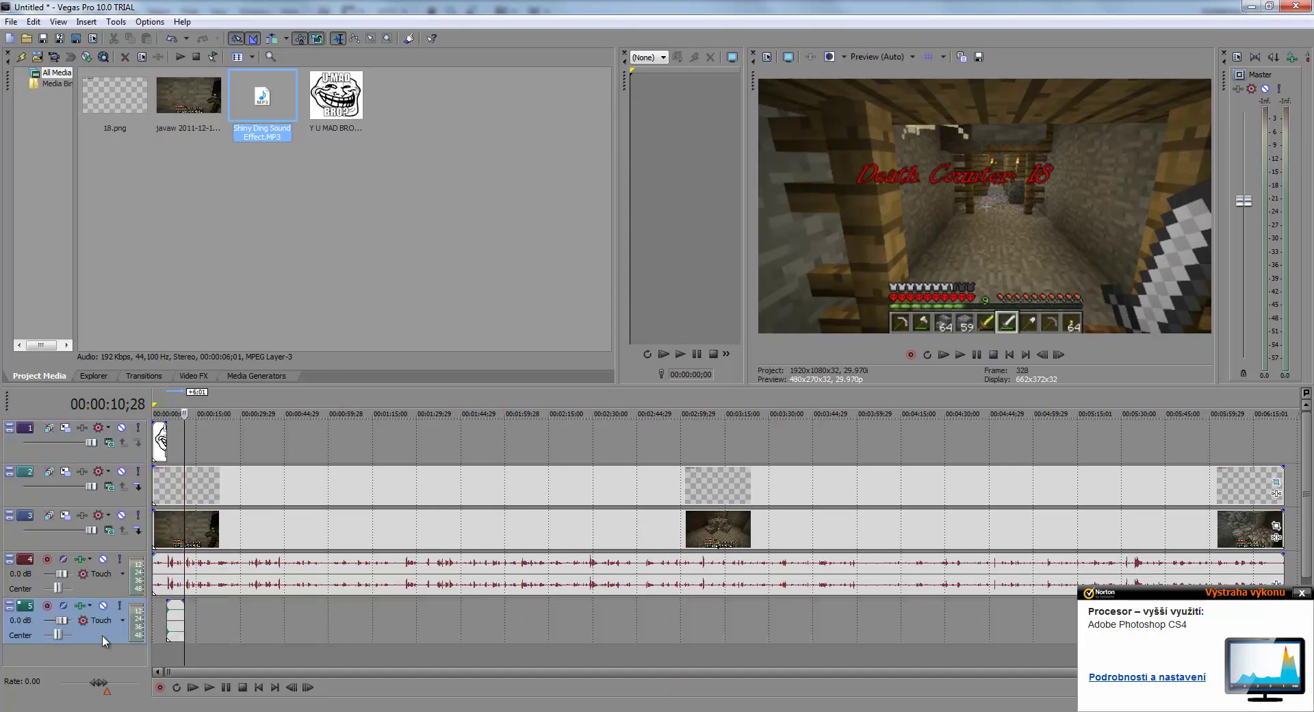
click(166, 627)
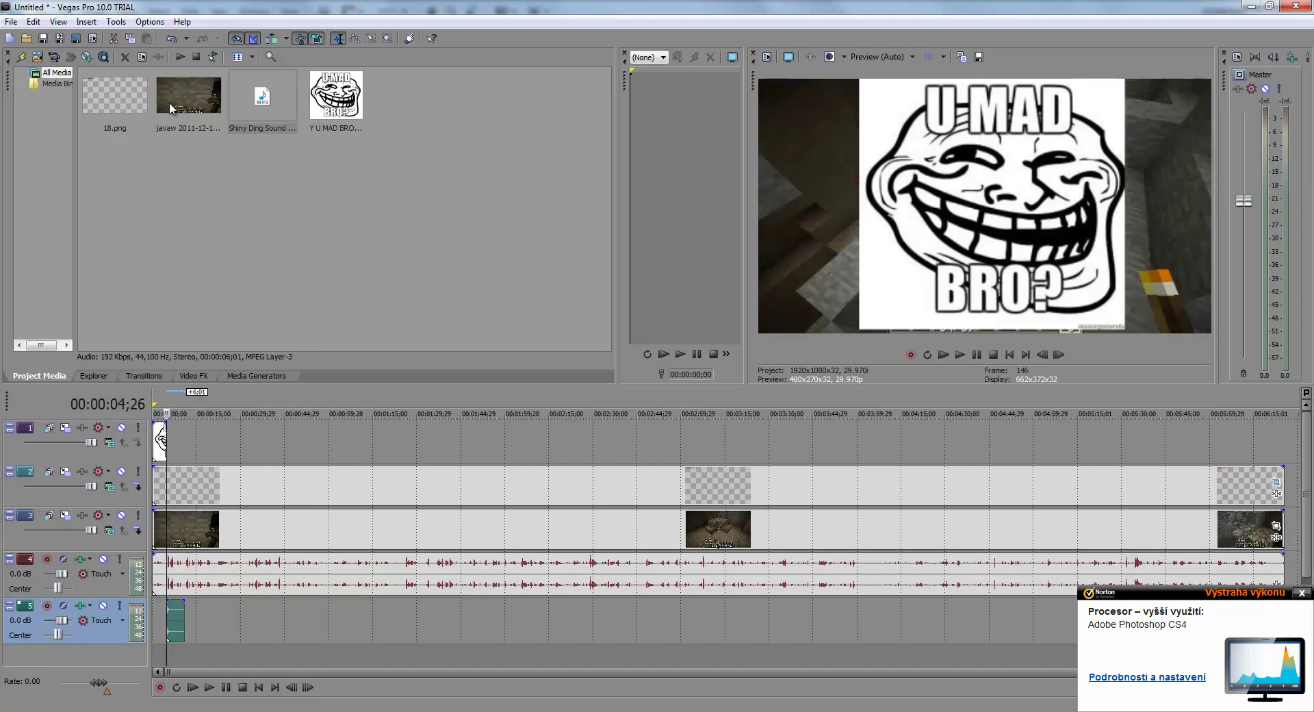
drag(115, 95, 177, 443)
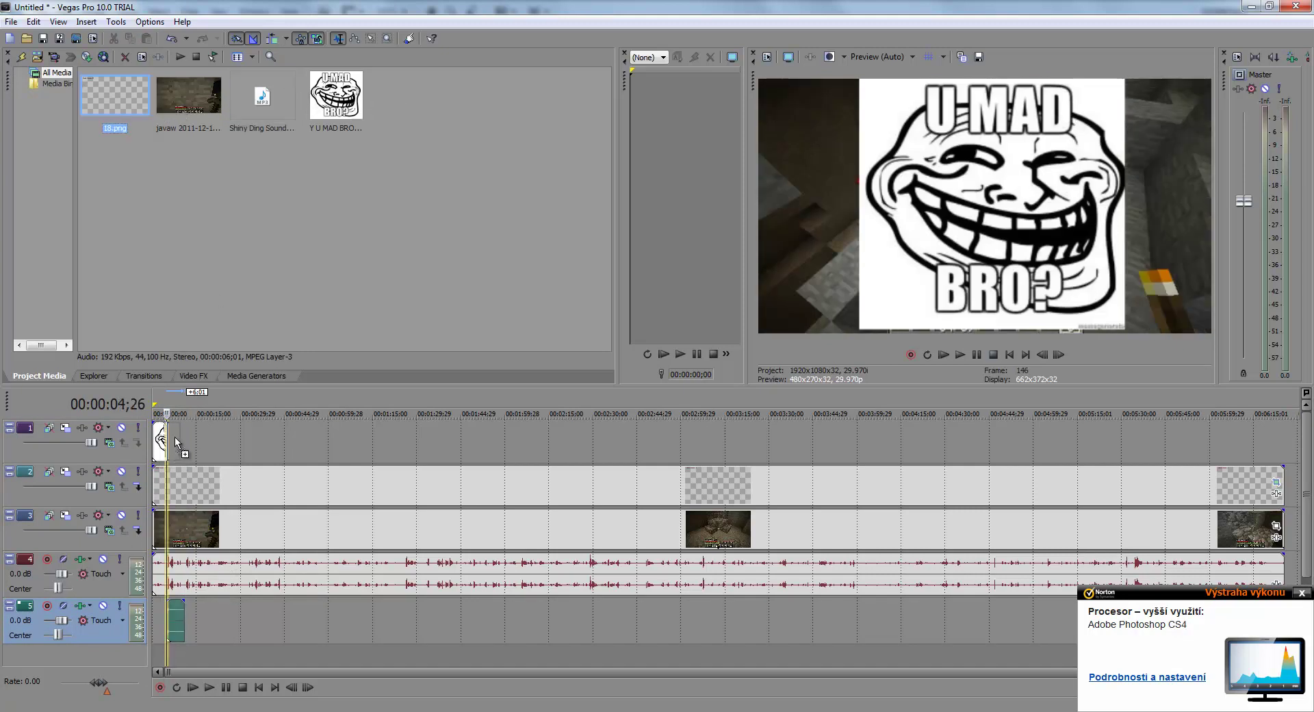
click(156, 634)
click(207, 688)
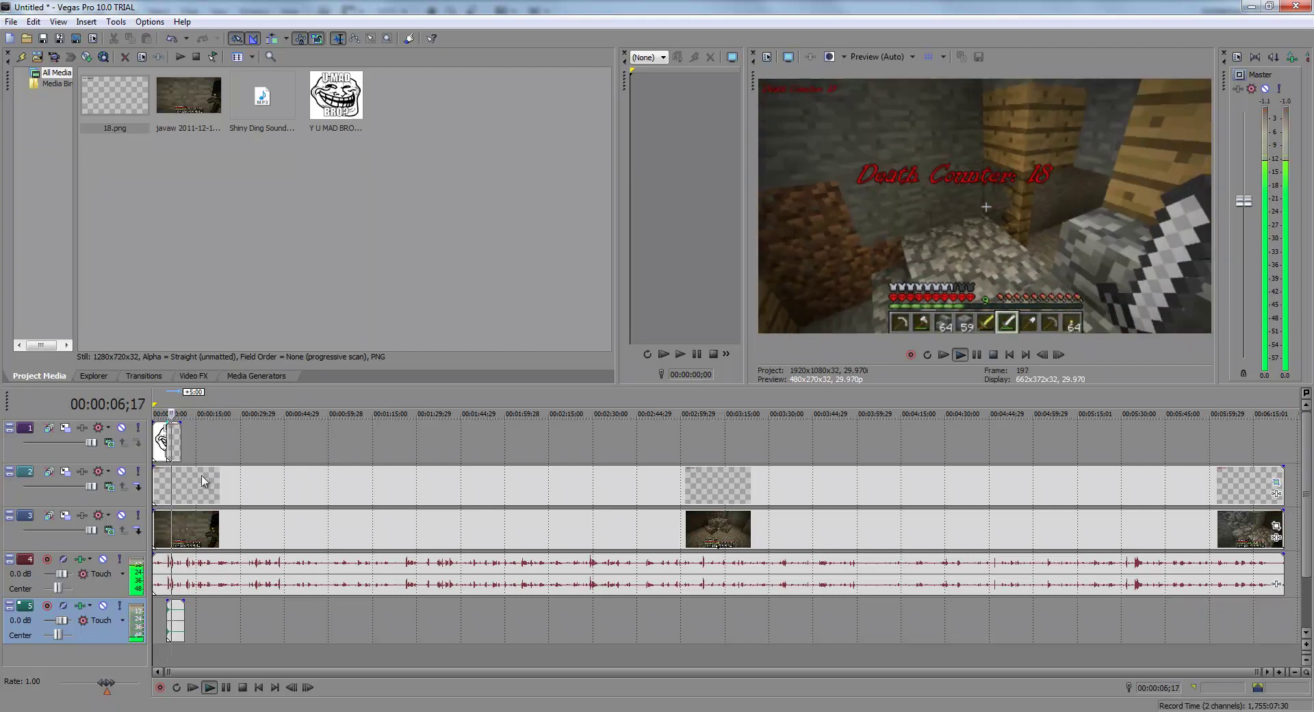
Step: Stop playback at 00:00:07;19
click(226, 688)
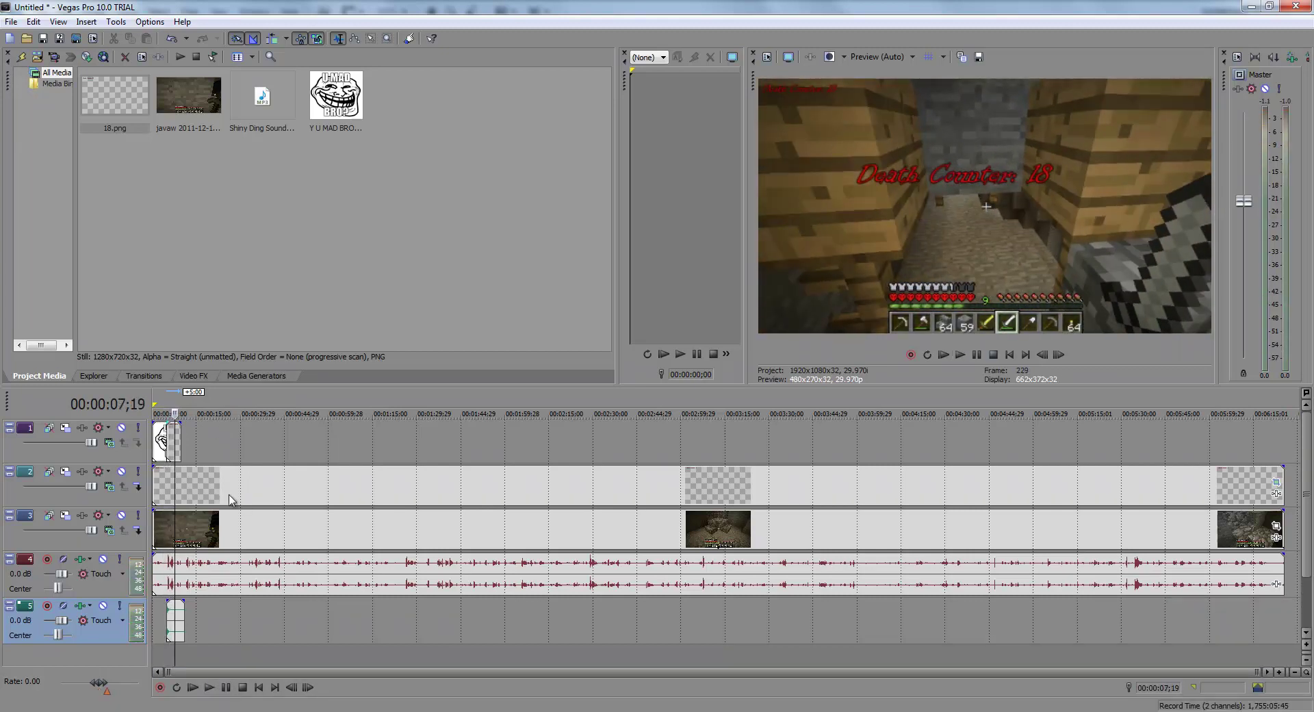